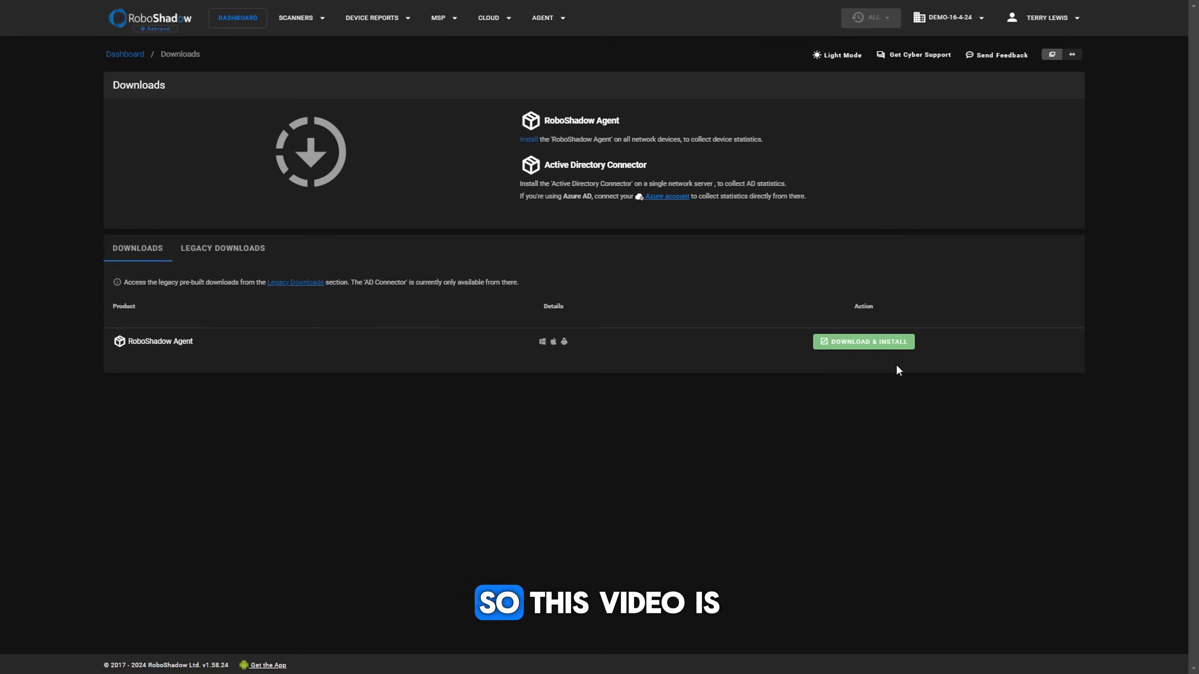
# Copy the organisation id, download the Windows x64 (.msi) agent installer, and close the dialog
pyautogui.click(865, 342)
pyautogui.click(736, 466)
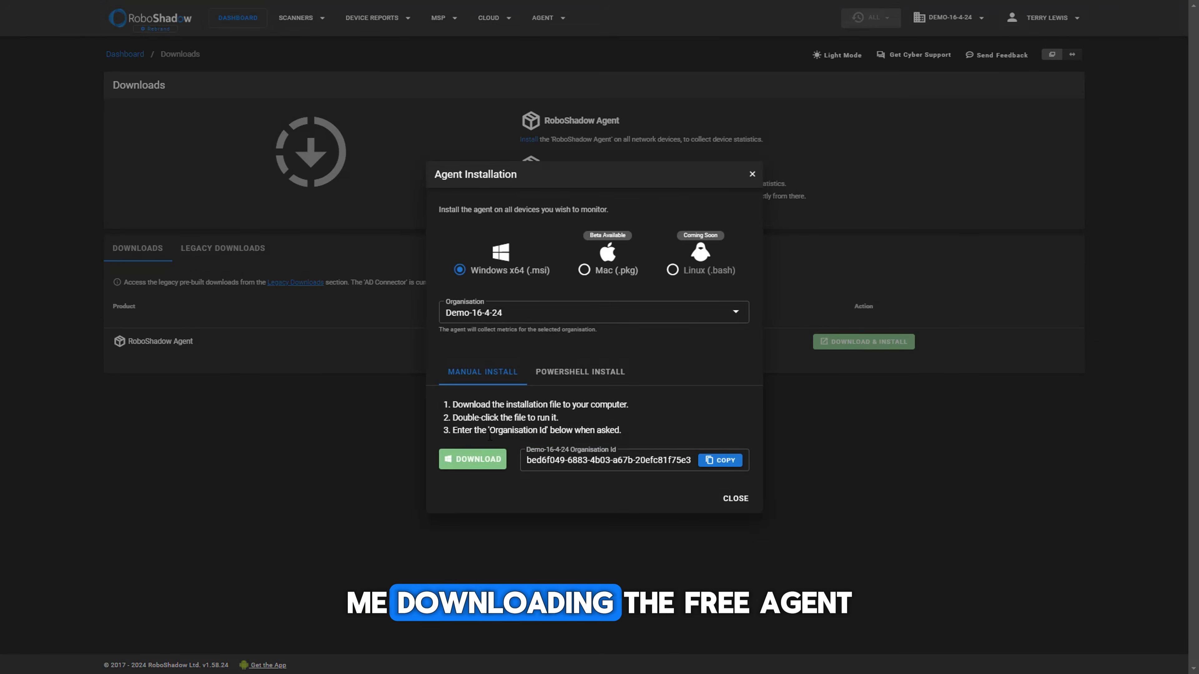
pyautogui.click(473, 459)
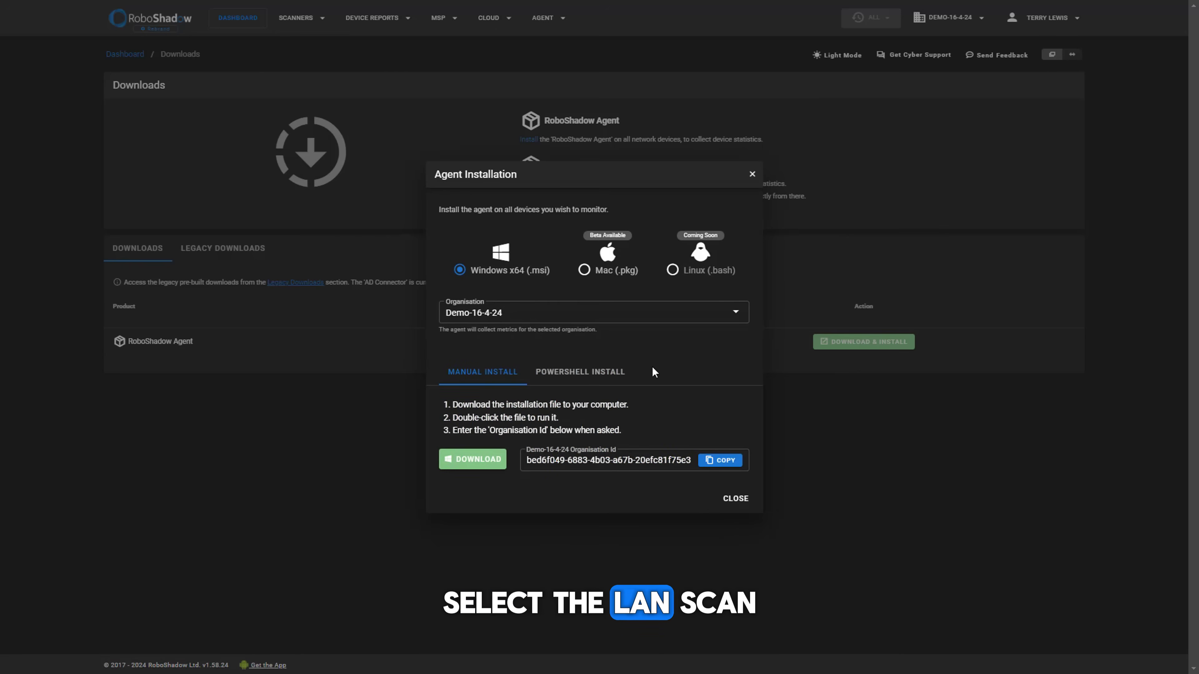
pyautogui.click(727, 496)
# Run a Top 1000 LAN scan from agent DESKTOP-K2Q1M37 and browse the 31 devices it finds
pyautogui.moveTo(297, 17)
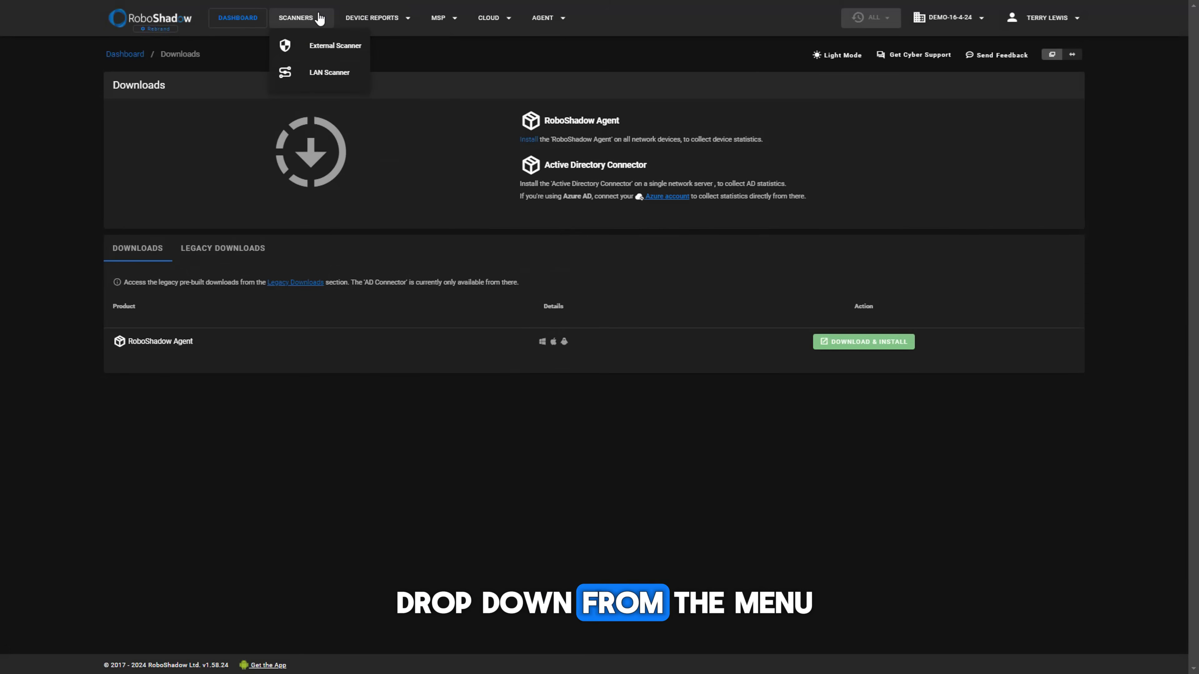
pyautogui.click(321, 76)
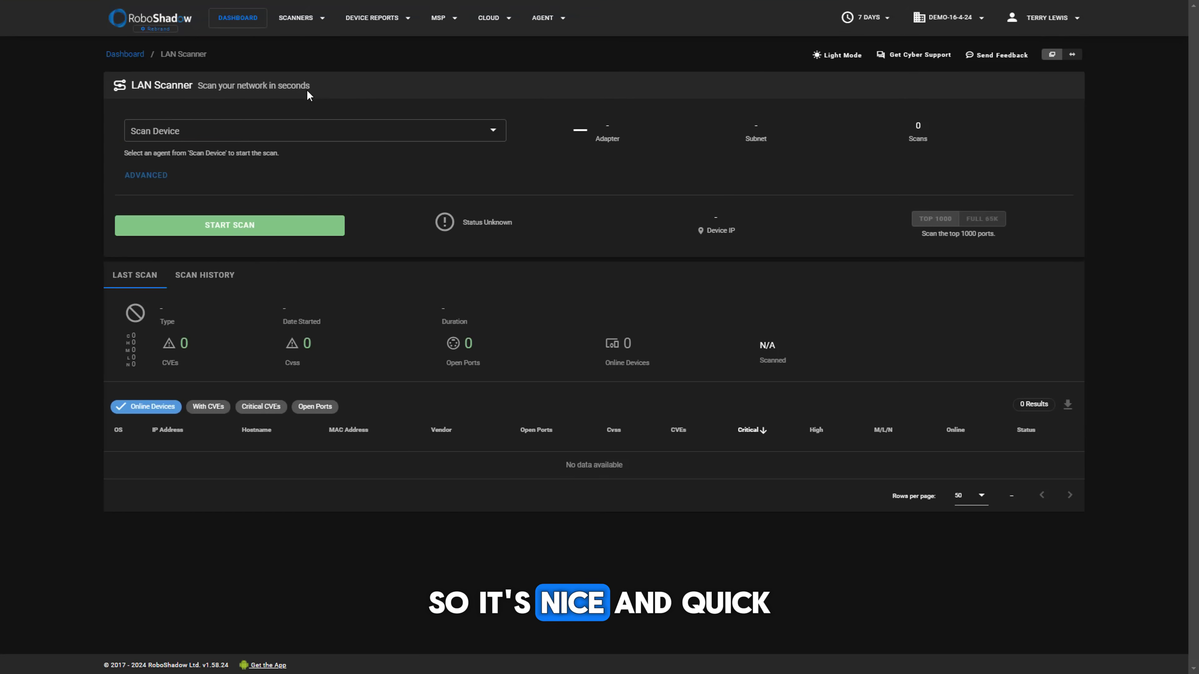
pyautogui.click(272, 138)
pyautogui.click(273, 158)
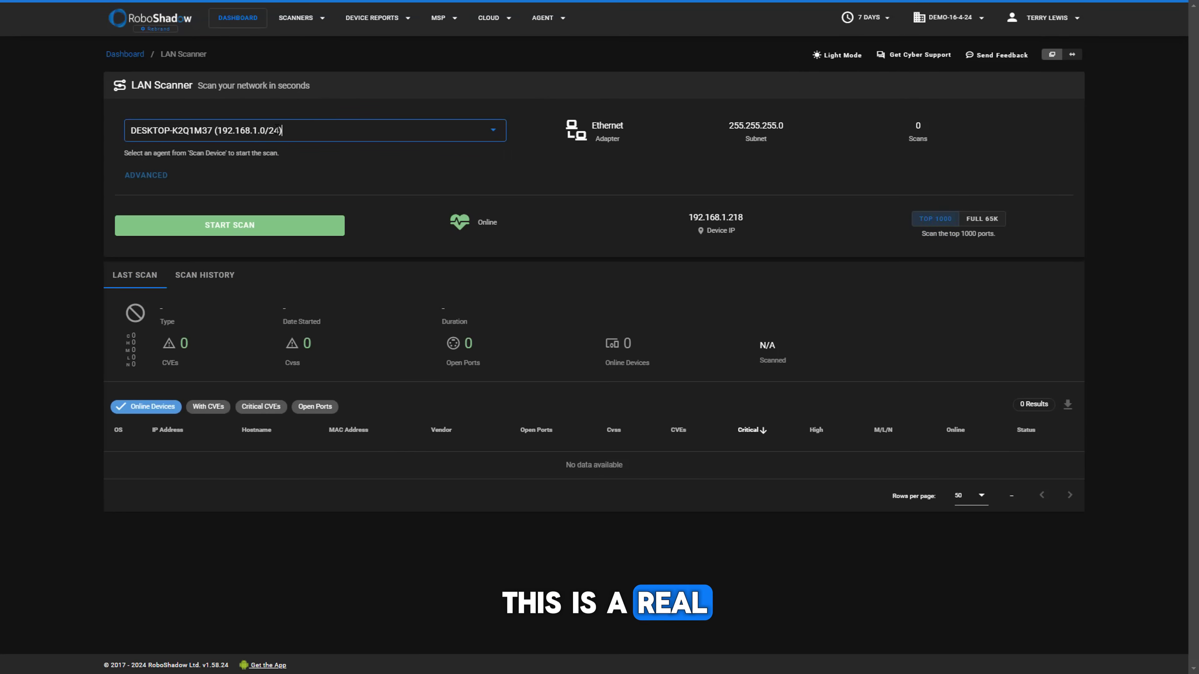
pyautogui.click(238, 231)
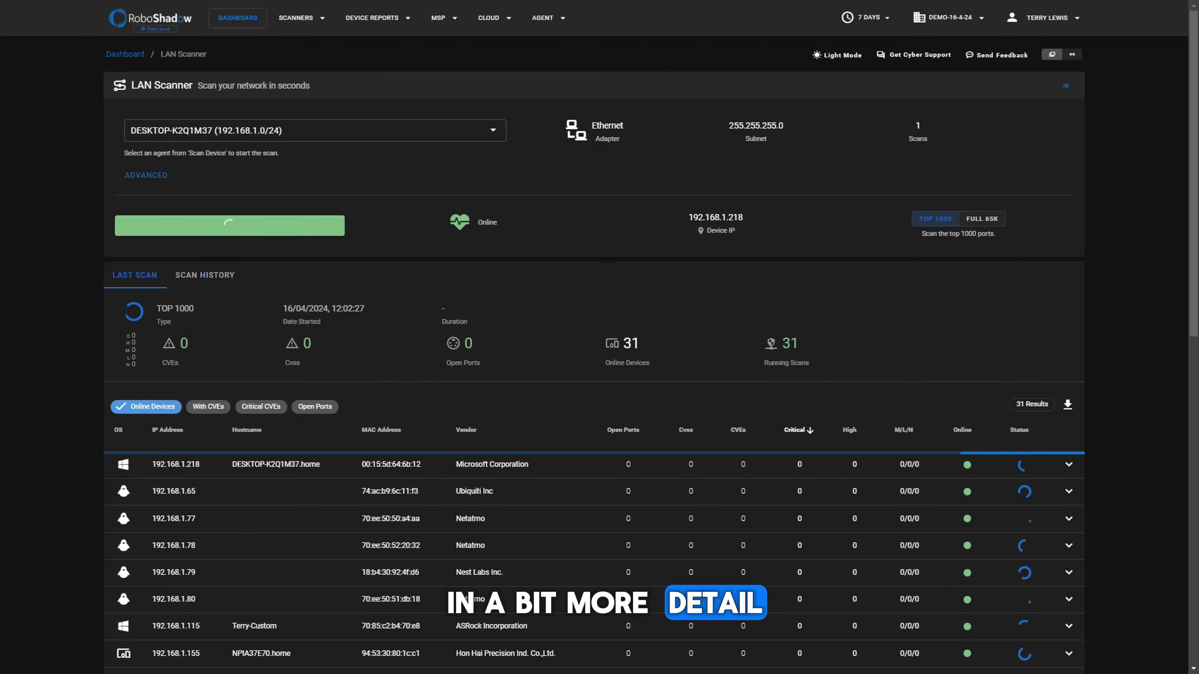
pyautogui.scroll(-8, 399, 521)
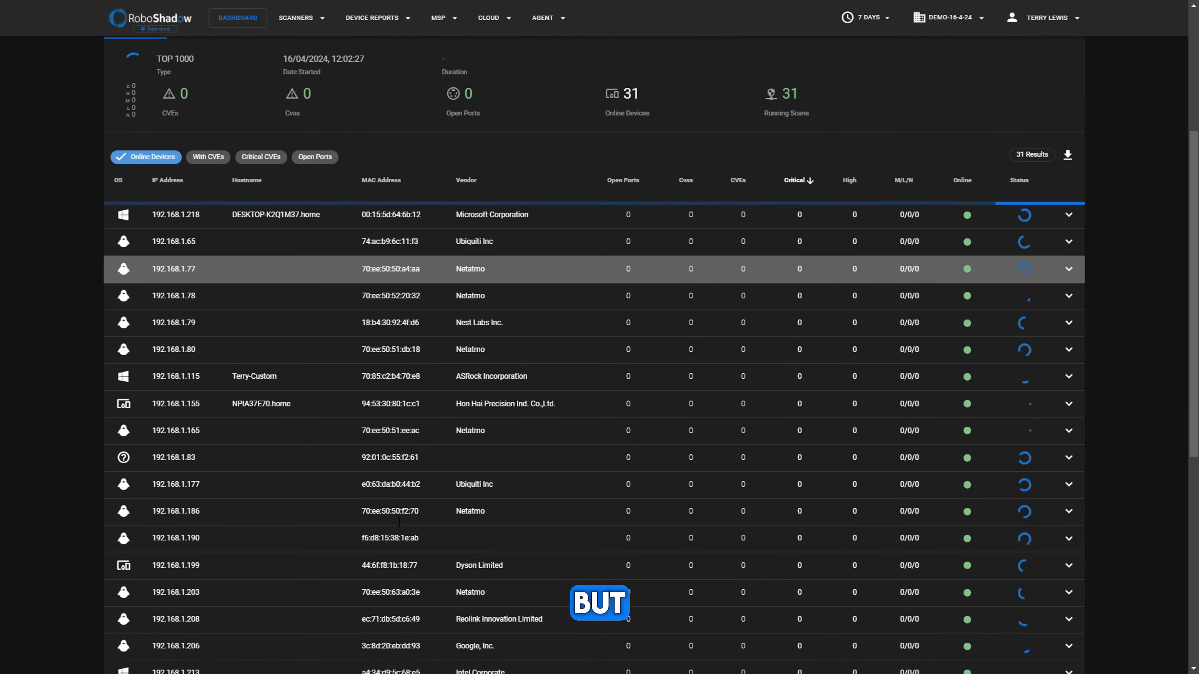
pyautogui.scroll(-5, 399, 521)
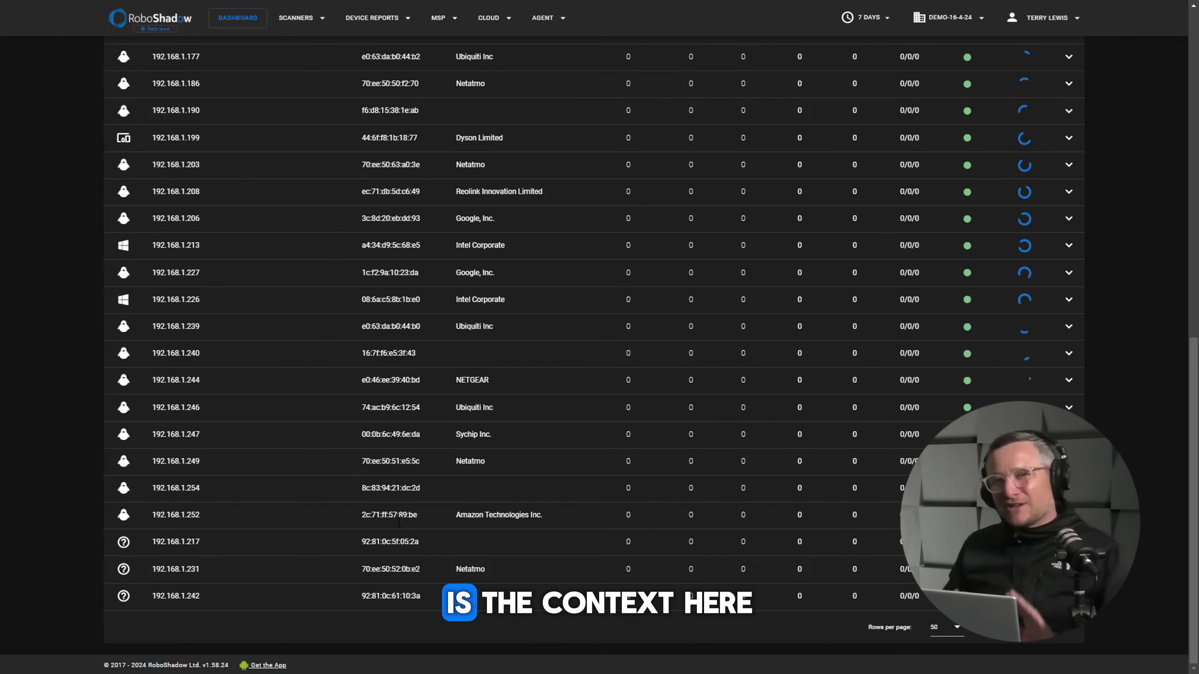
pyautogui.scroll(6, 399, 521)
pyautogui.scroll(8, 398, 521)
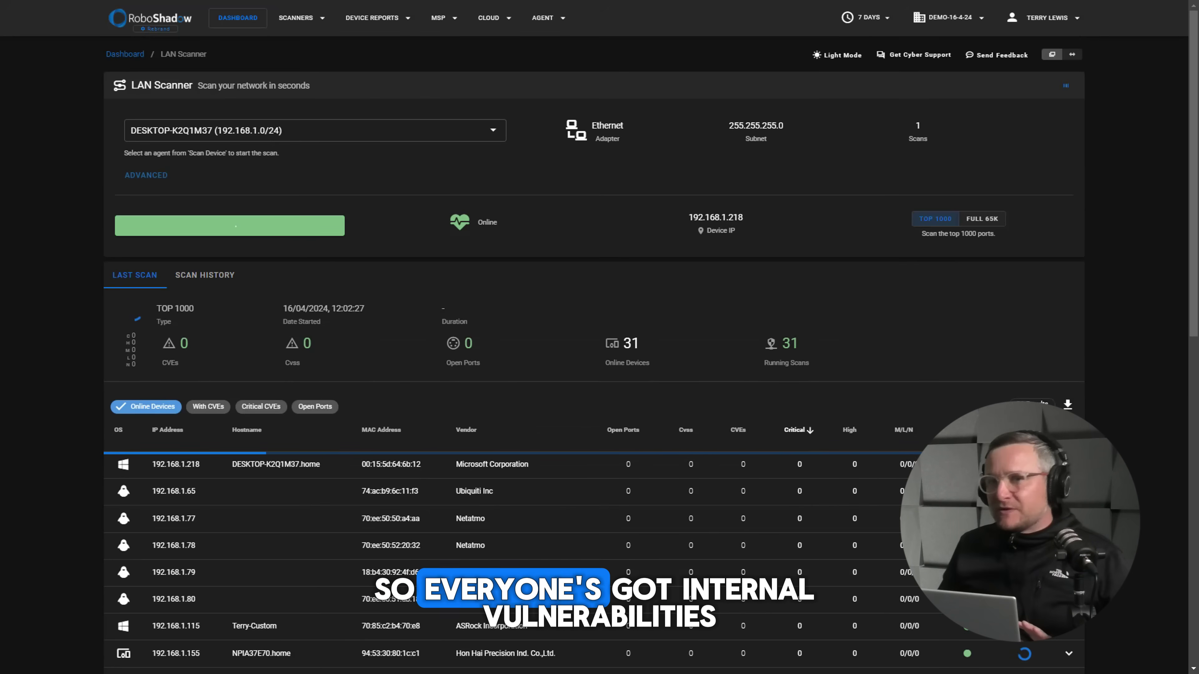
pyautogui.scroll(-3, 464, 385)
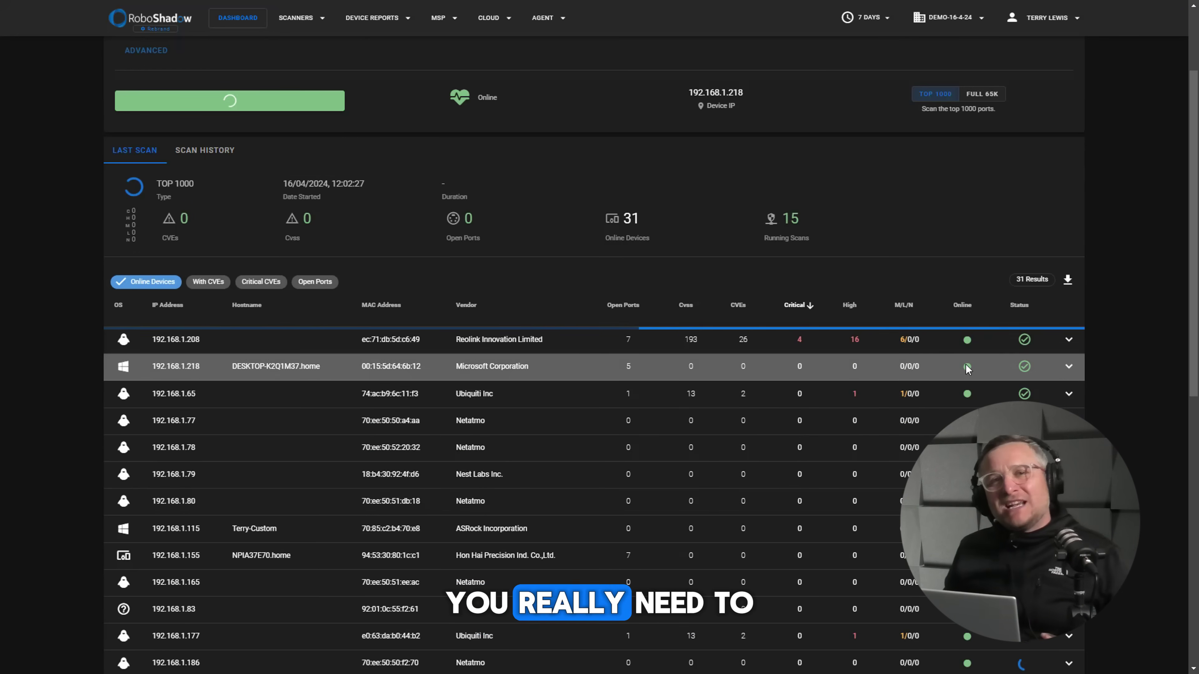
# Expand 192.168.1.208 and review, then hide, the CVEs found on its port 80
pyautogui.click(1068, 341)
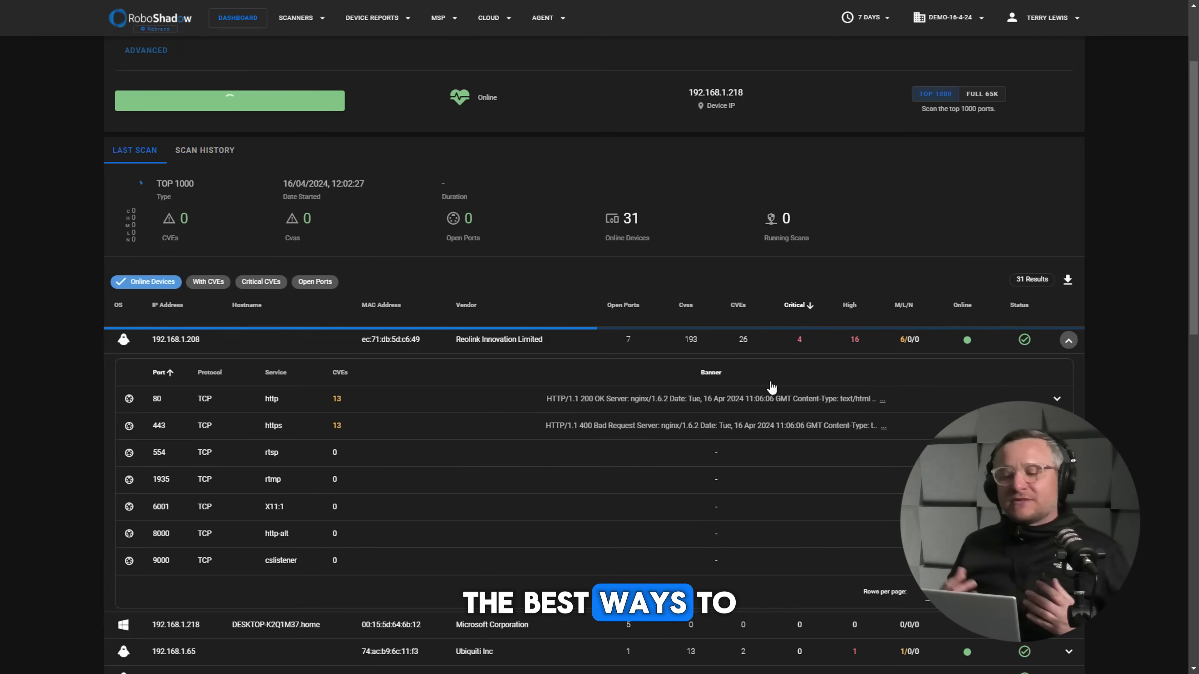
pyautogui.click(1057, 400)
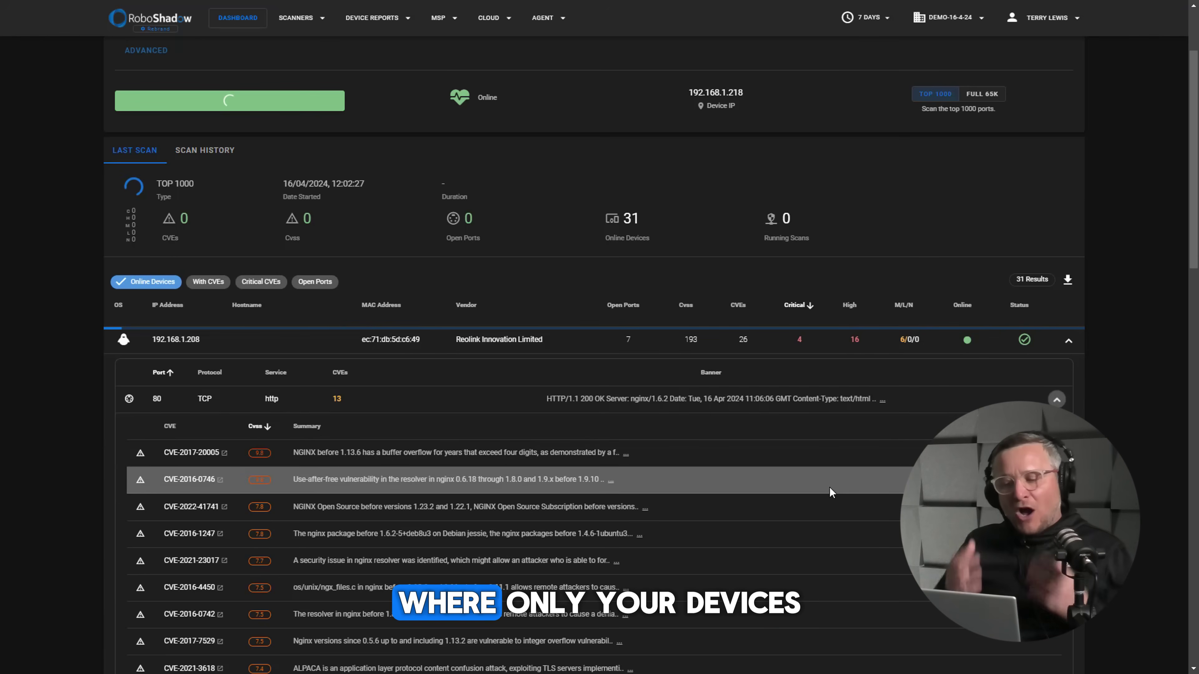
pyautogui.scroll(-3, 828, 486)
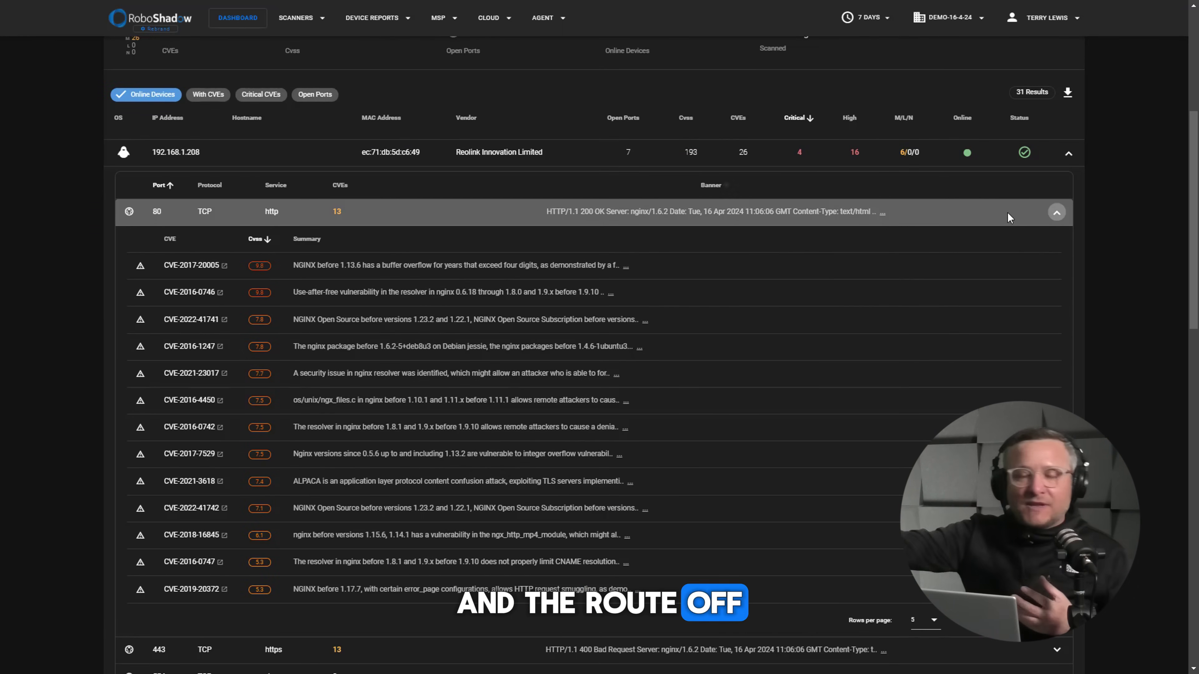
pyautogui.click(1057, 212)
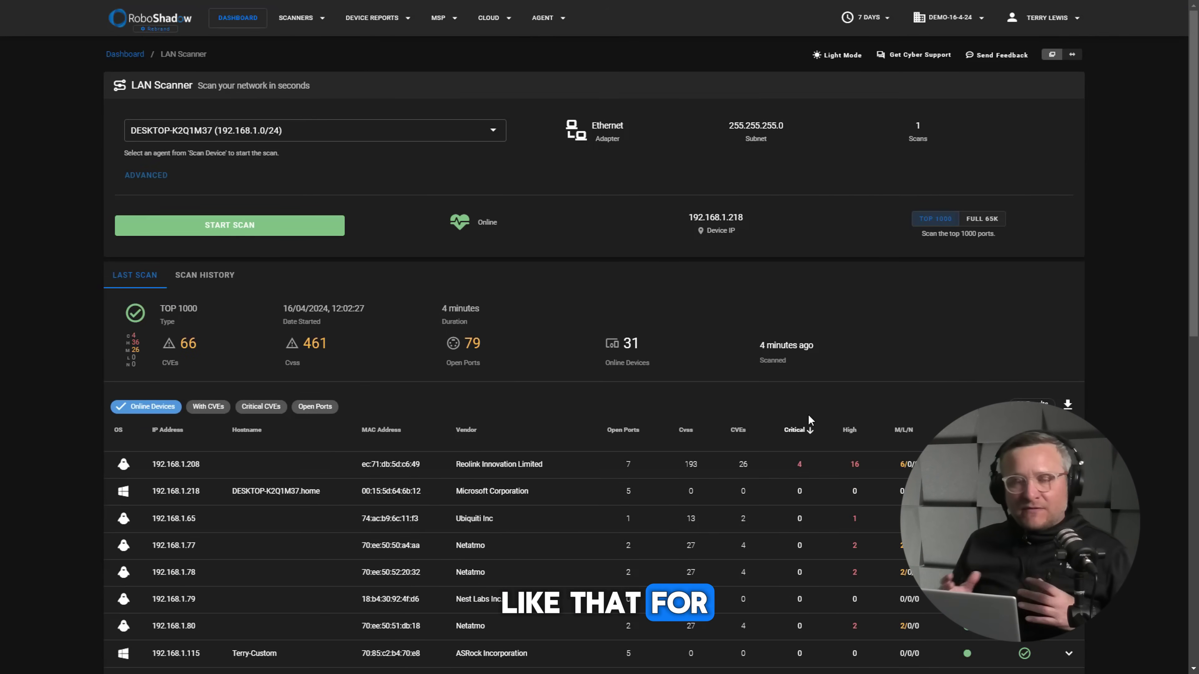
pyautogui.scroll(-4, 808, 415)
pyautogui.scroll(4, 808, 414)
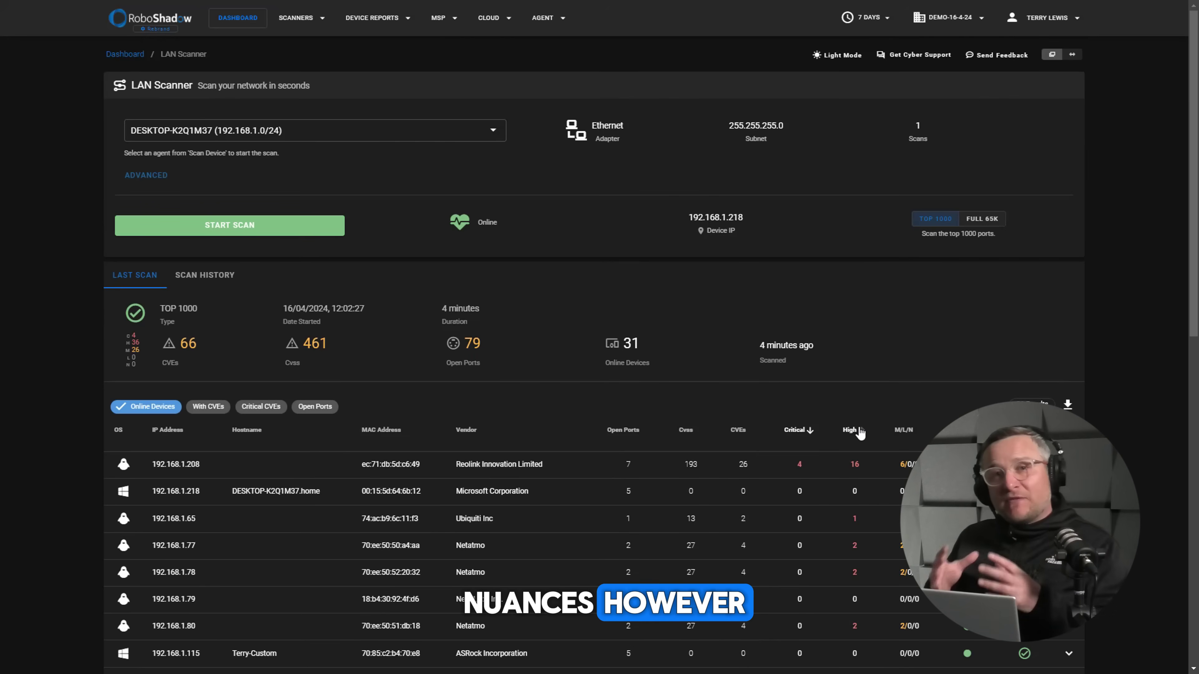
# Sort devices by High vulnerabilities descending and check 192.168.1.208's open ports at the top
pyautogui.click(849, 430)
pyautogui.click(849, 430)
pyautogui.click(854, 464)
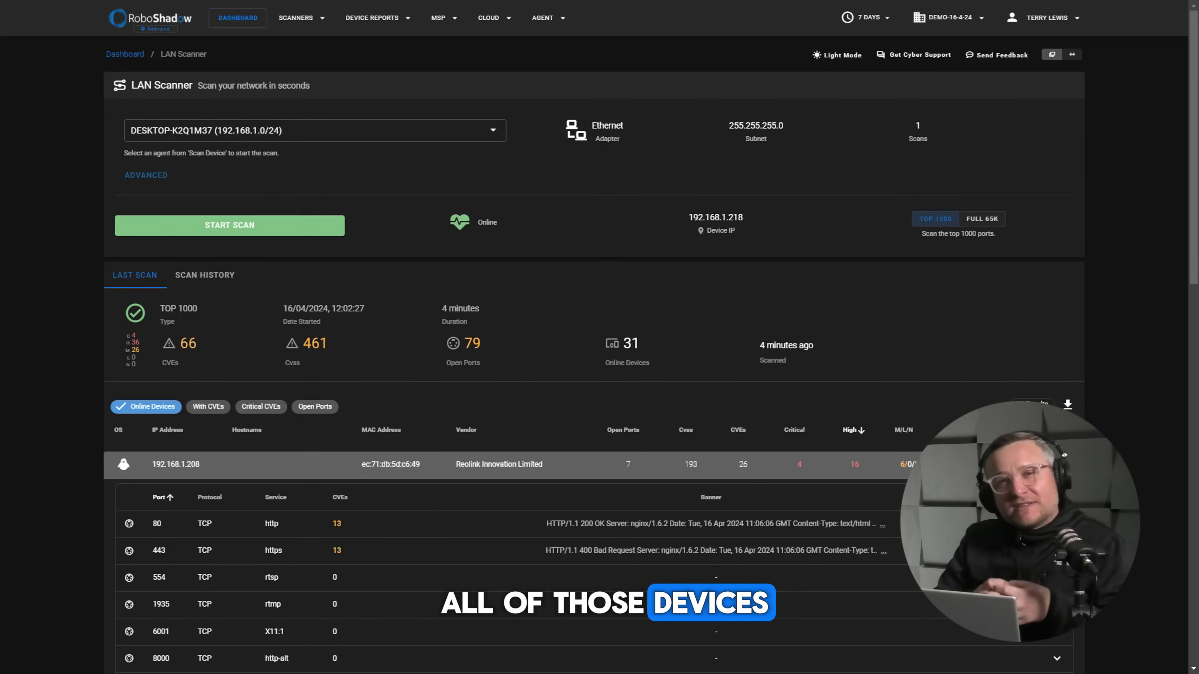
pyautogui.scroll(-5, 854, 464)
pyautogui.scroll(5, 854, 464)
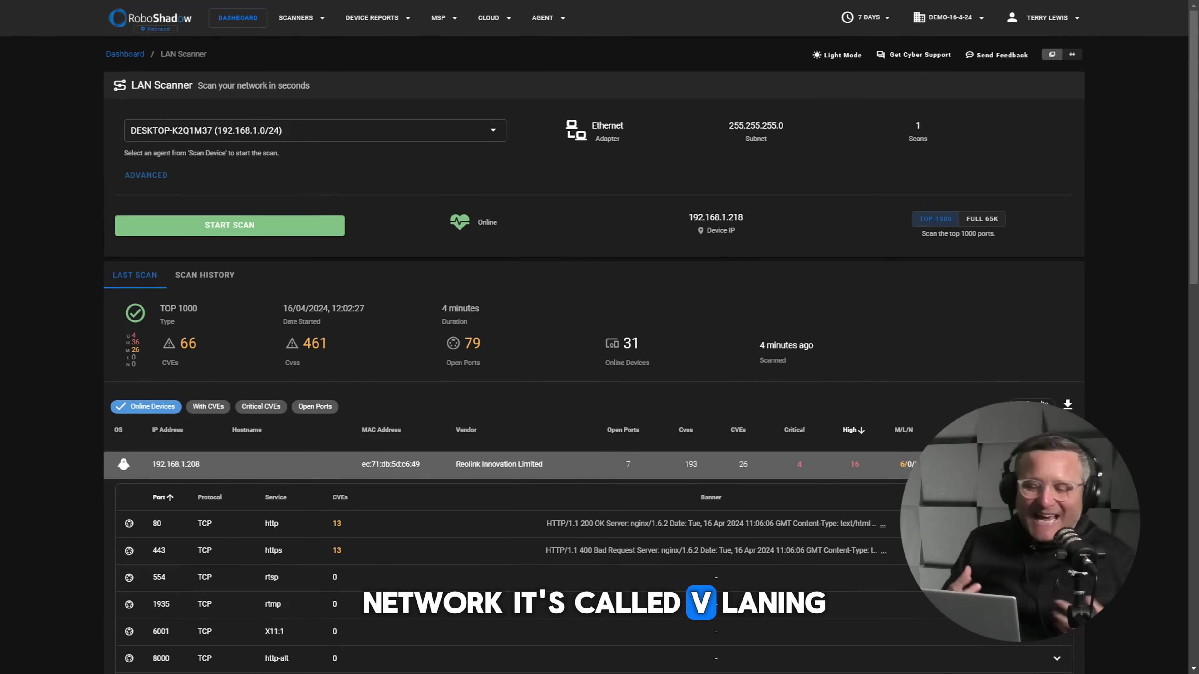
pyautogui.click(854, 464)
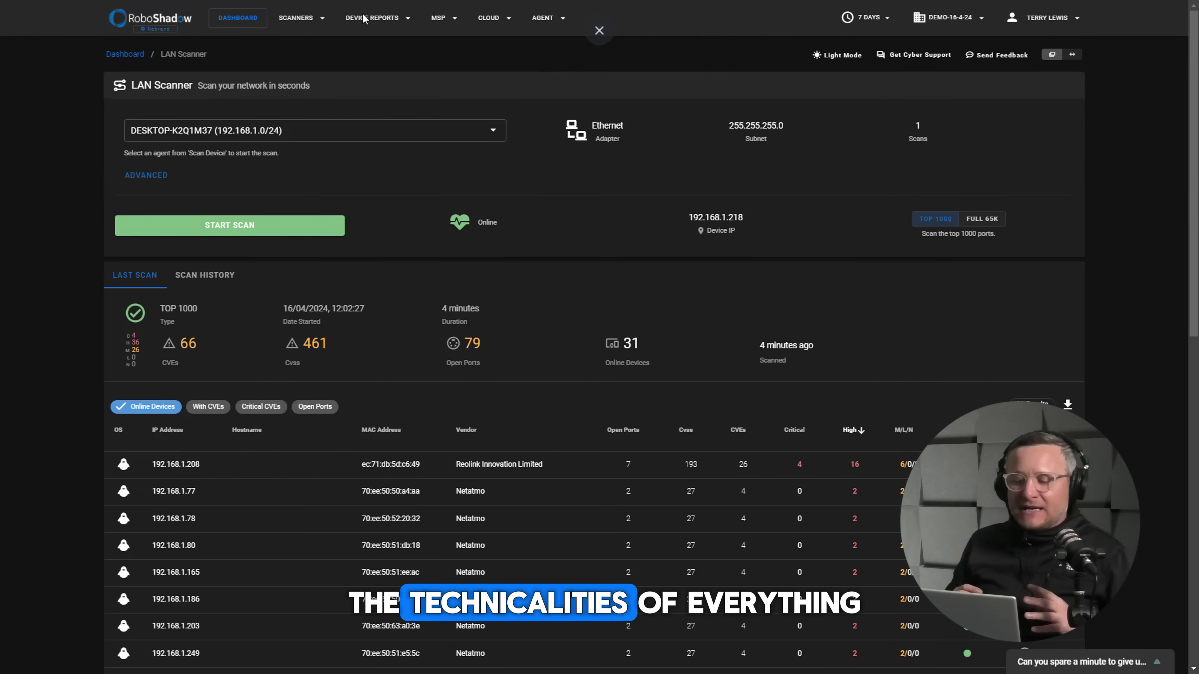
# Generate the Ultimate Cyber Report from the main dashboard
pyautogui.click(253, 27)
pyautogui.moveTo(274, 28)
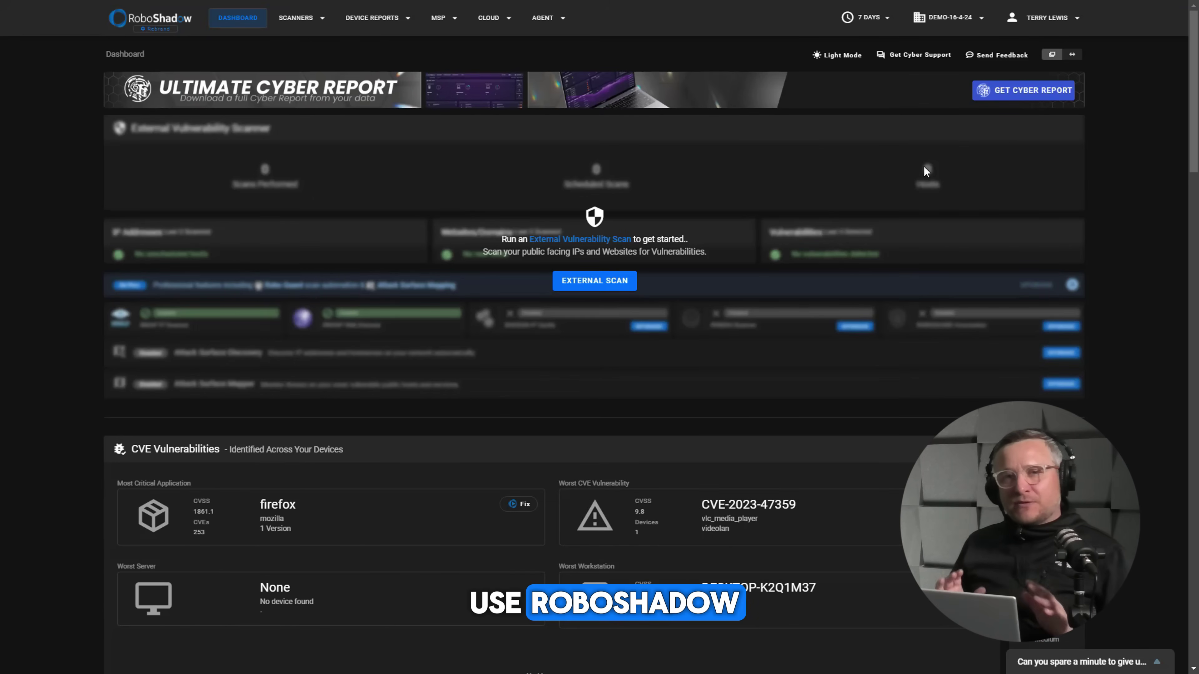
pyautogui.click(1008, 94)
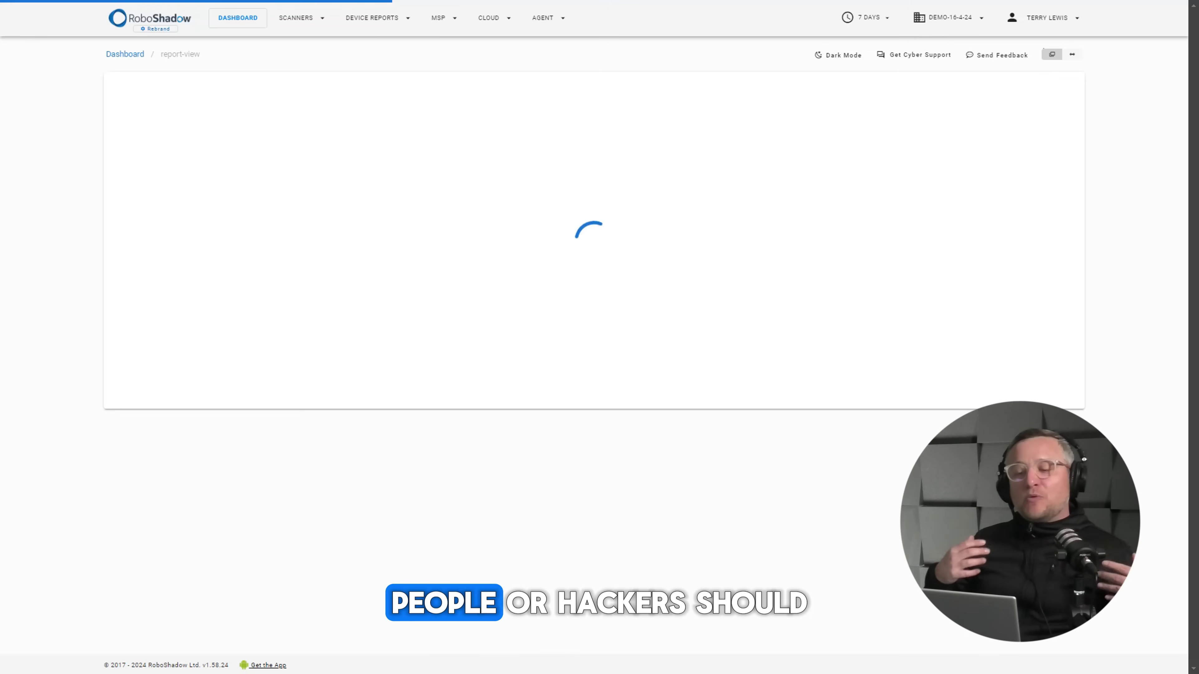
# Scroll the report to the Lan Scanner section listing each device's open ports and CVE counts
pyautogui.moveTo(1196, 24); pyautogui.dragTo(1141, 542)
pyautogui.scroll(-1, 660, 340)
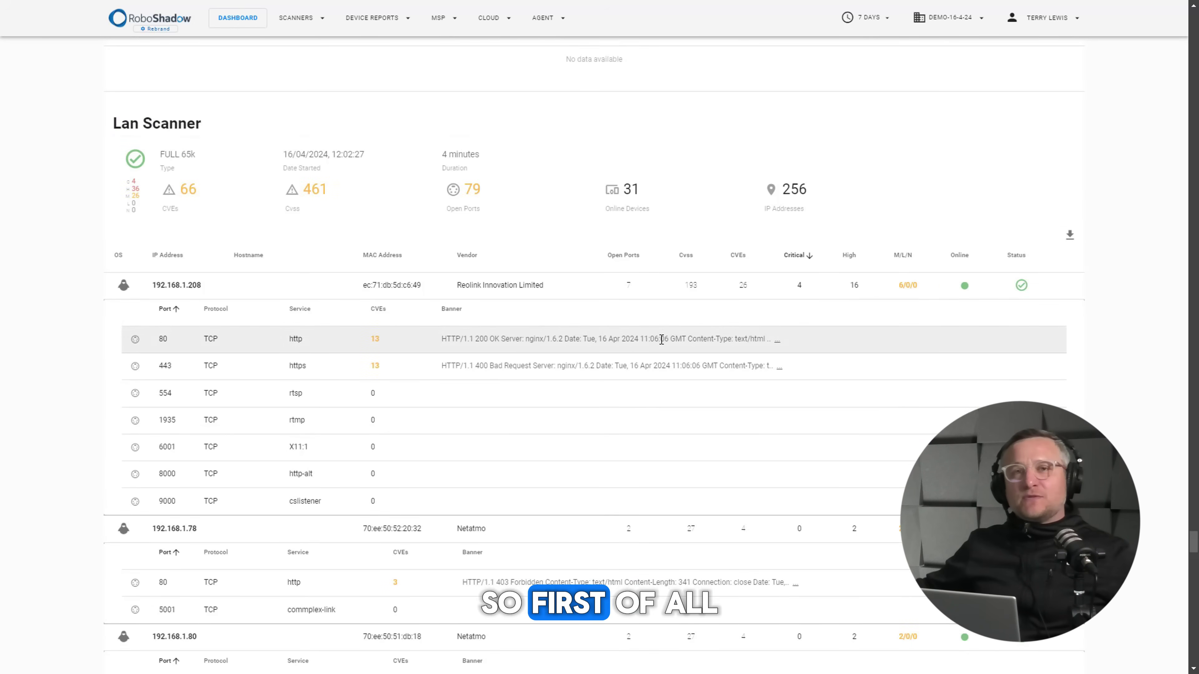
pyautogui.scroll(-20, 611, 349)
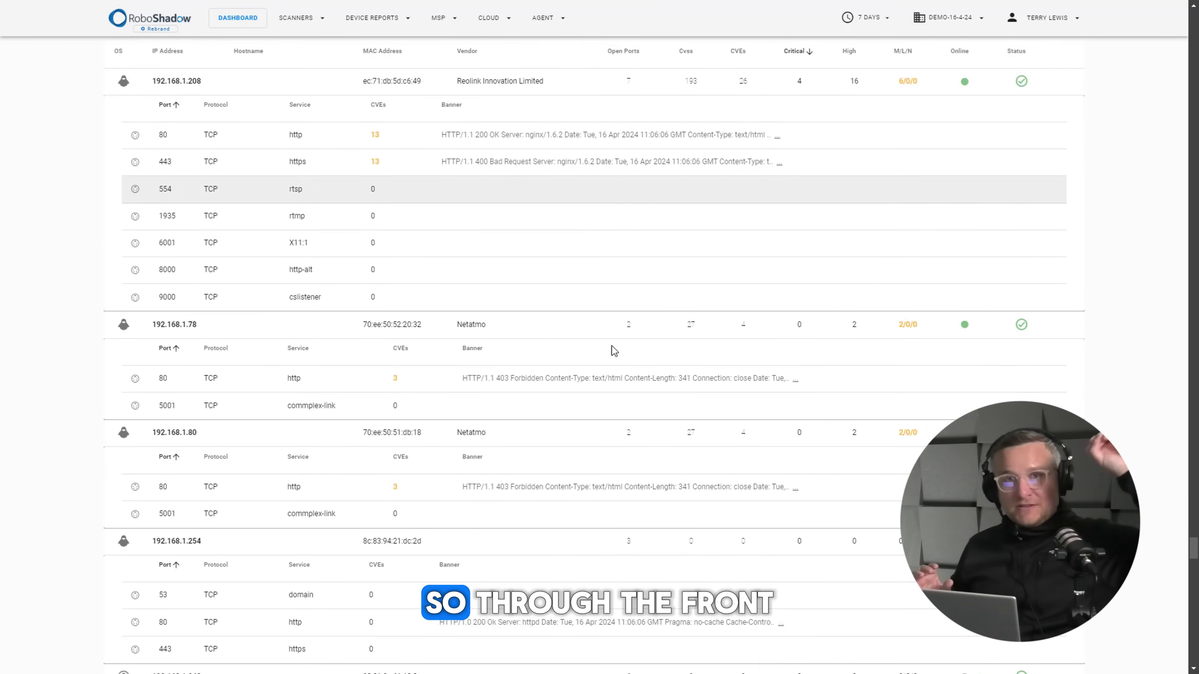
pyautogui.scroll(-20, 612, 346)
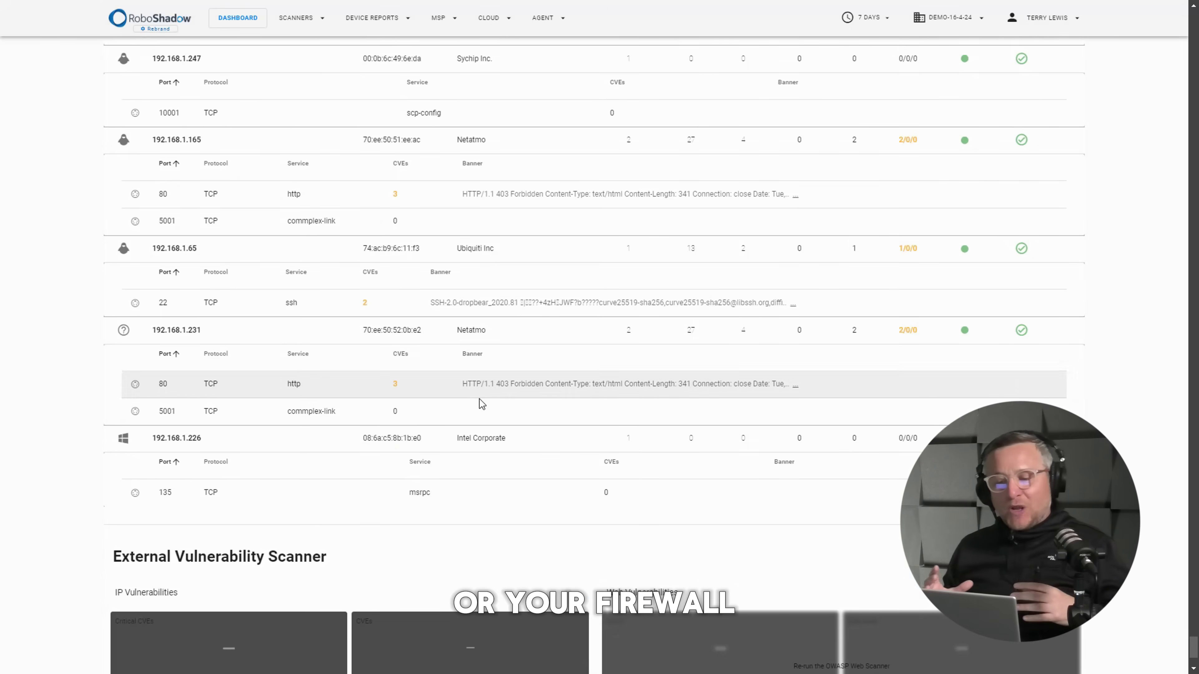
pyautogui.scroll(15, 479, 384)
pyautogui.scroll(20, 480, 384)
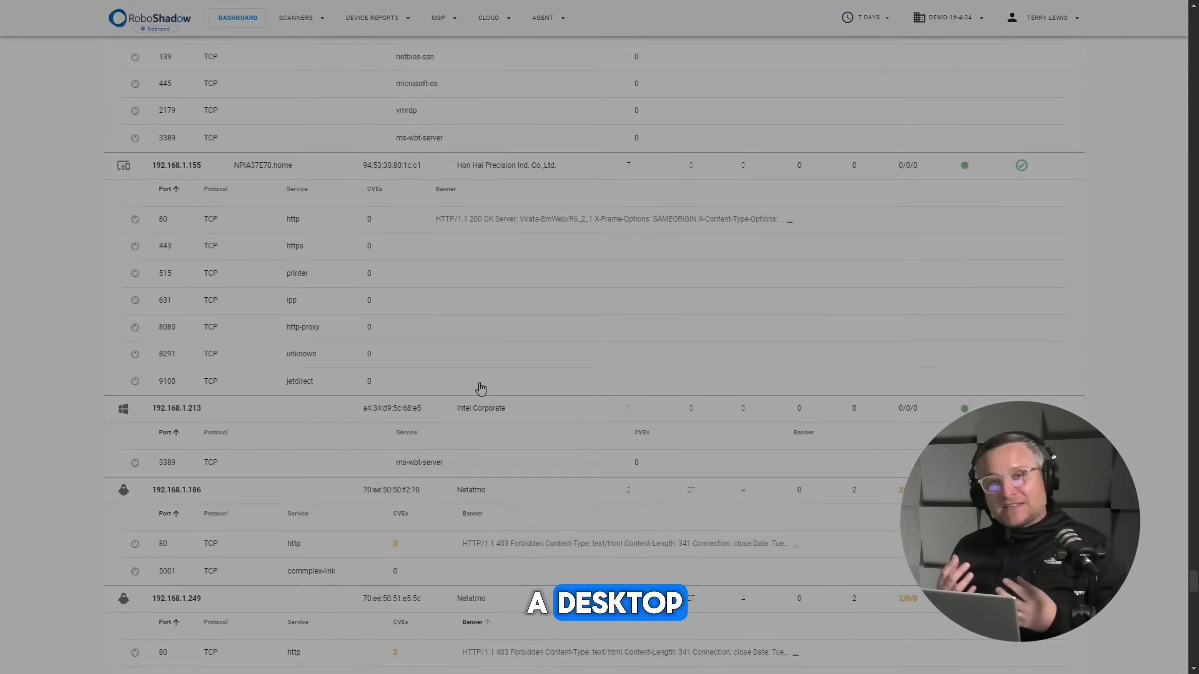
pyautogui.scroll(-8, 480, 387)
pyautogui.scroll(2, 480, 387)
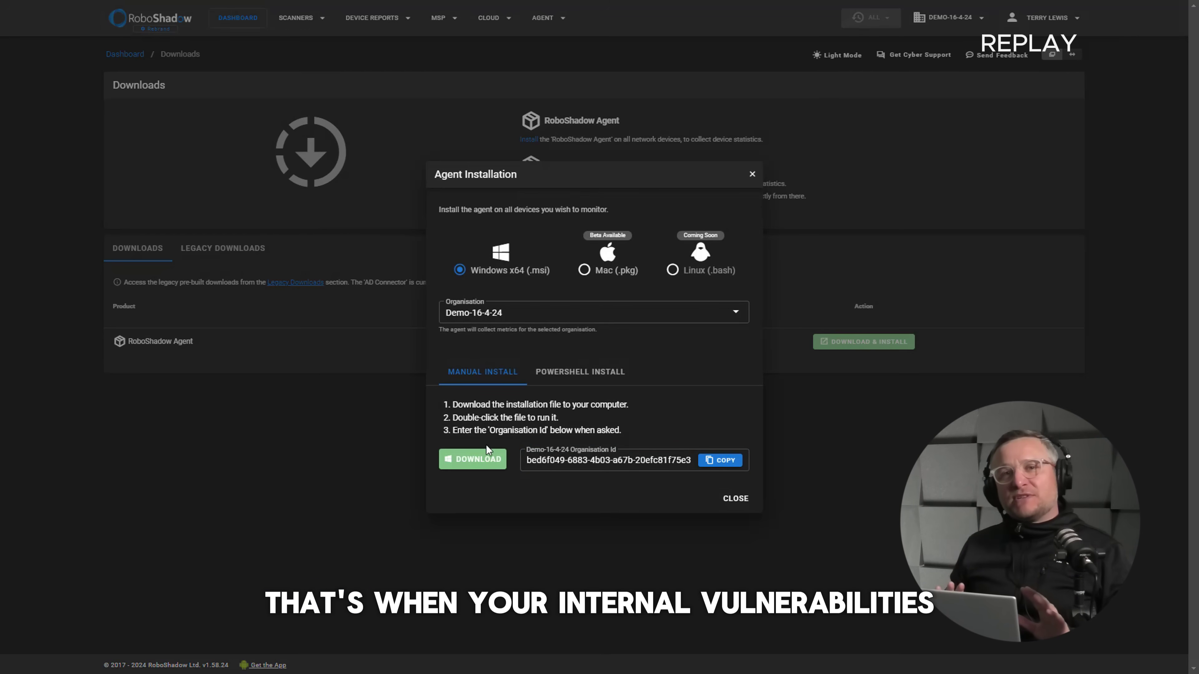
# Download the Windows agent installer, then start a new scan on the LAN Scanner page
pyautogui.click(472, 459)
pyautogui.click(300, 17)
pyautogui.click(329, 76)
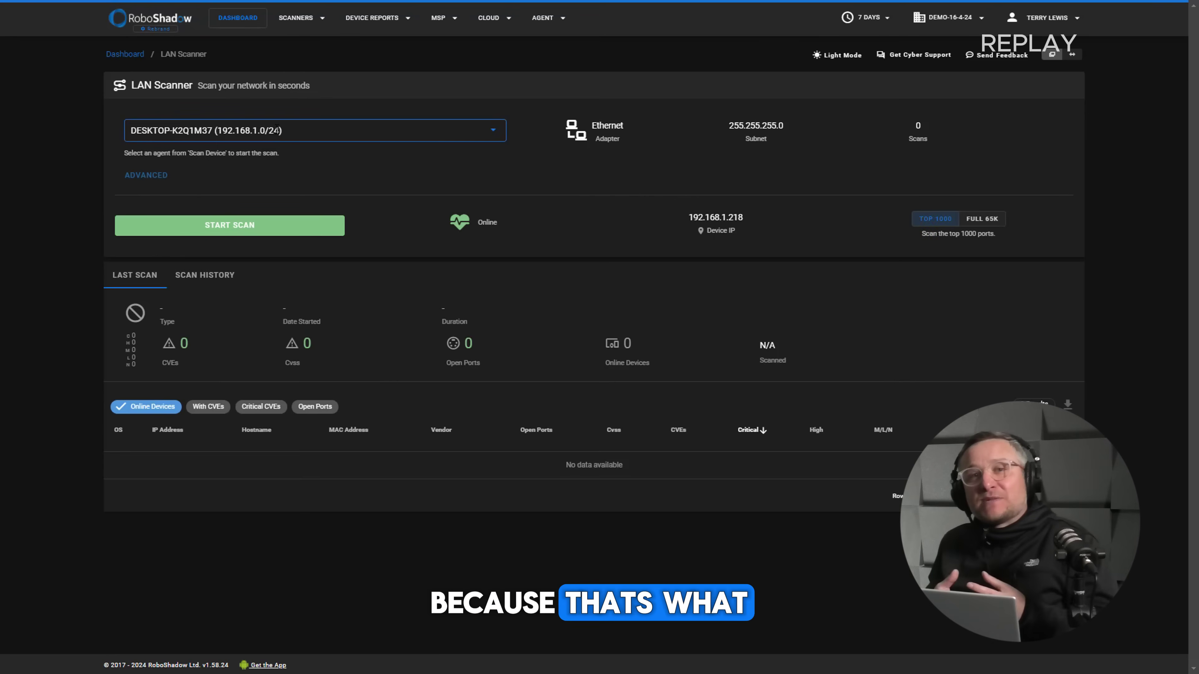
pyautogui.click(250, 224)
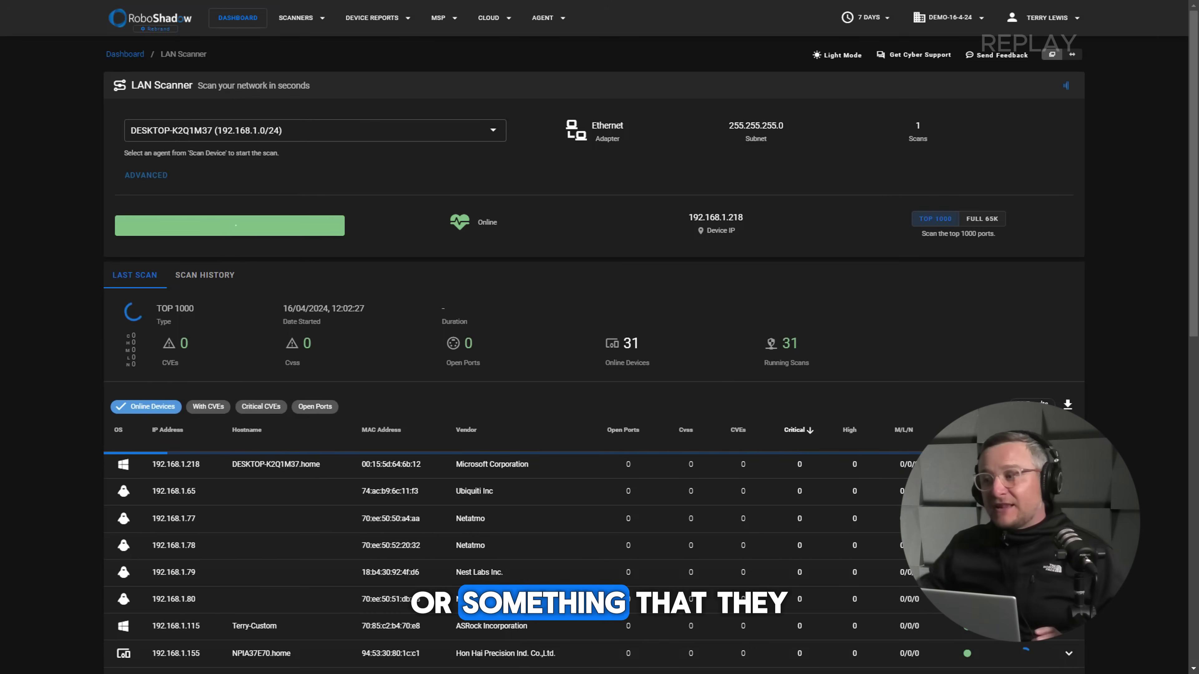
# Inspect port 80 CVEs on 192.168.1.208, collapse them, and rank devices by High vulnerabilities
pyautogui.scroll(-10, 964, 278)
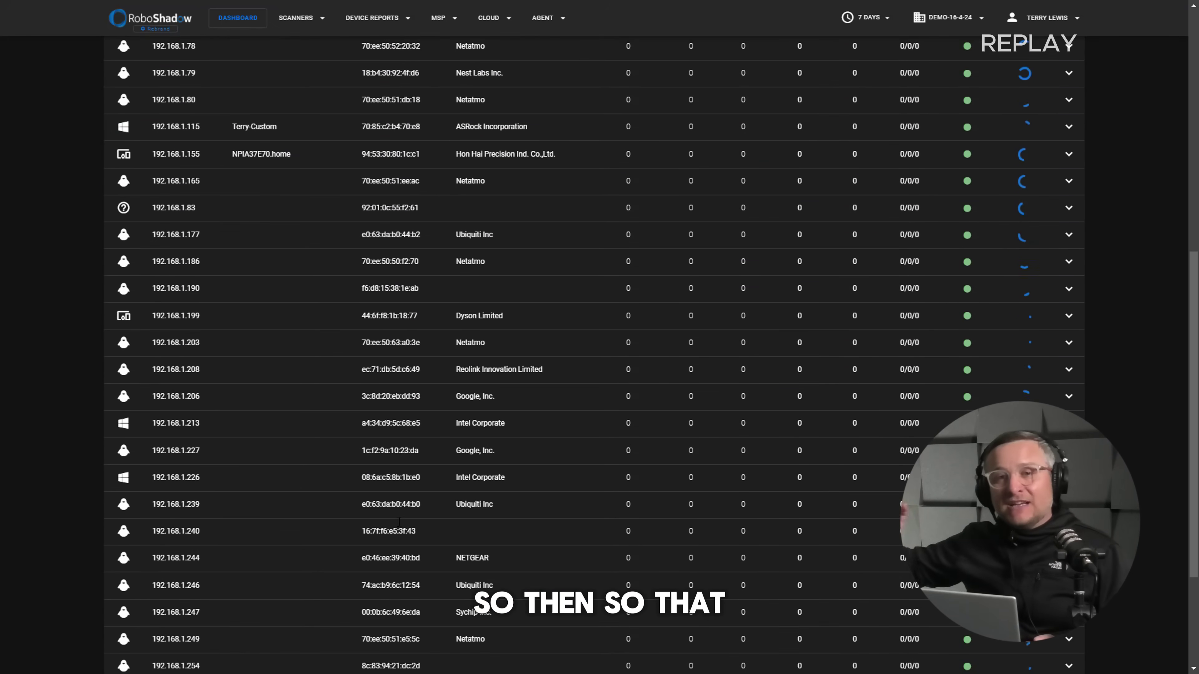
pyautogui.scroll(10, 964, 278)
pyautogui.scroll(-3, 964, 278)
pyautogui.click(384, 339)
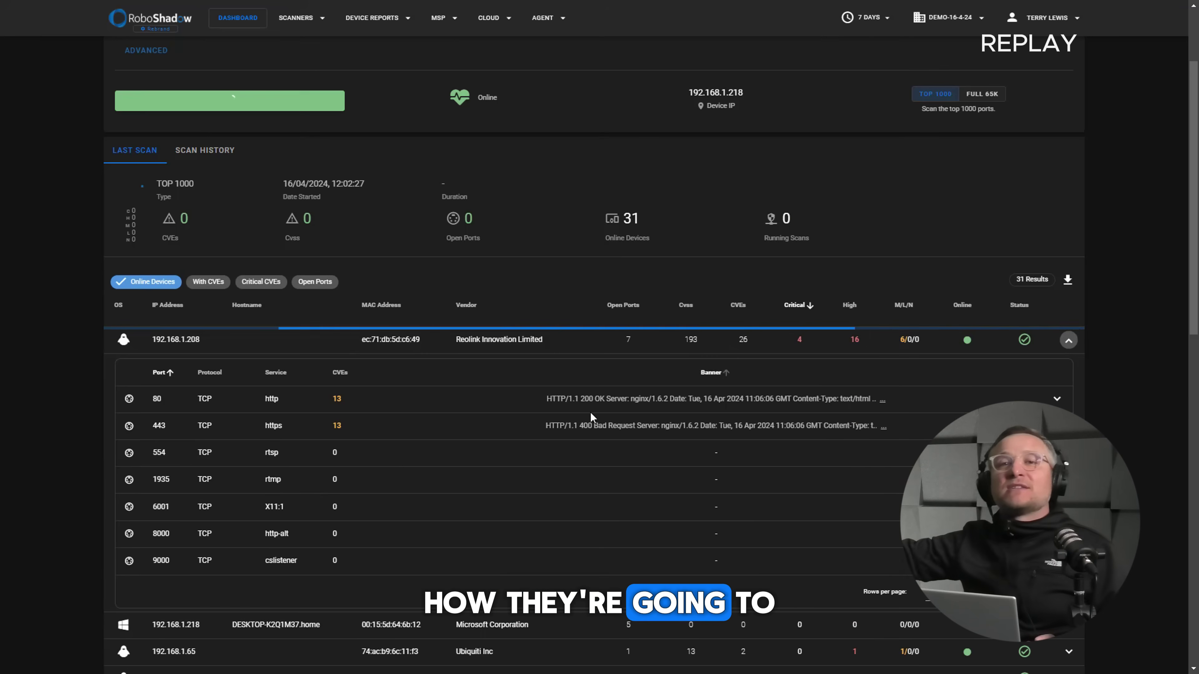
pyautogui.click(384, 385)
pyautogui.scroll(-4, 385, 387)
pyautogui.click(1056, 213)
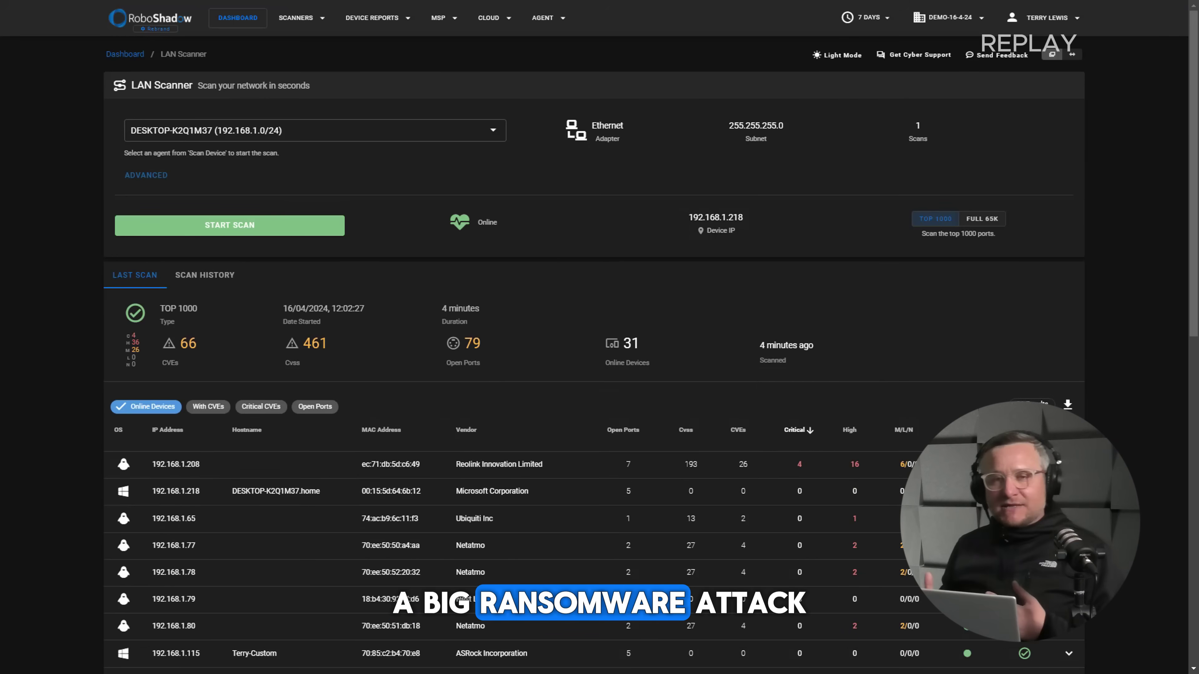
pyautogui.scroll(-1, 807, 414)
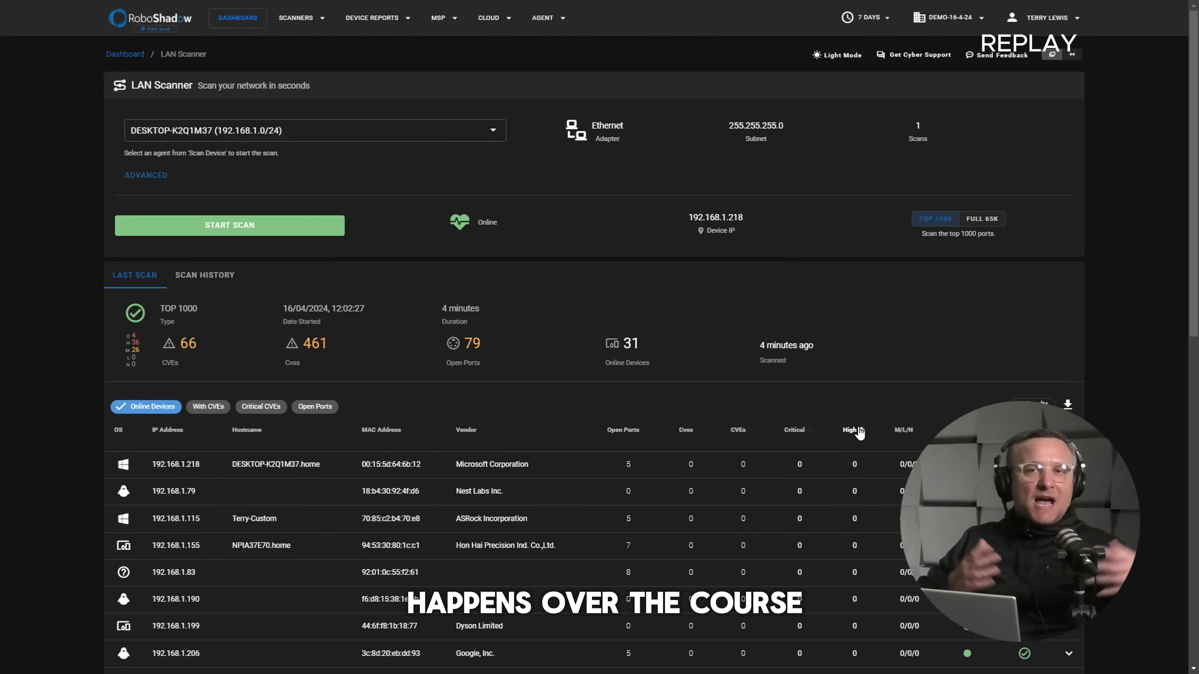
pyautogui.click(849, 430)
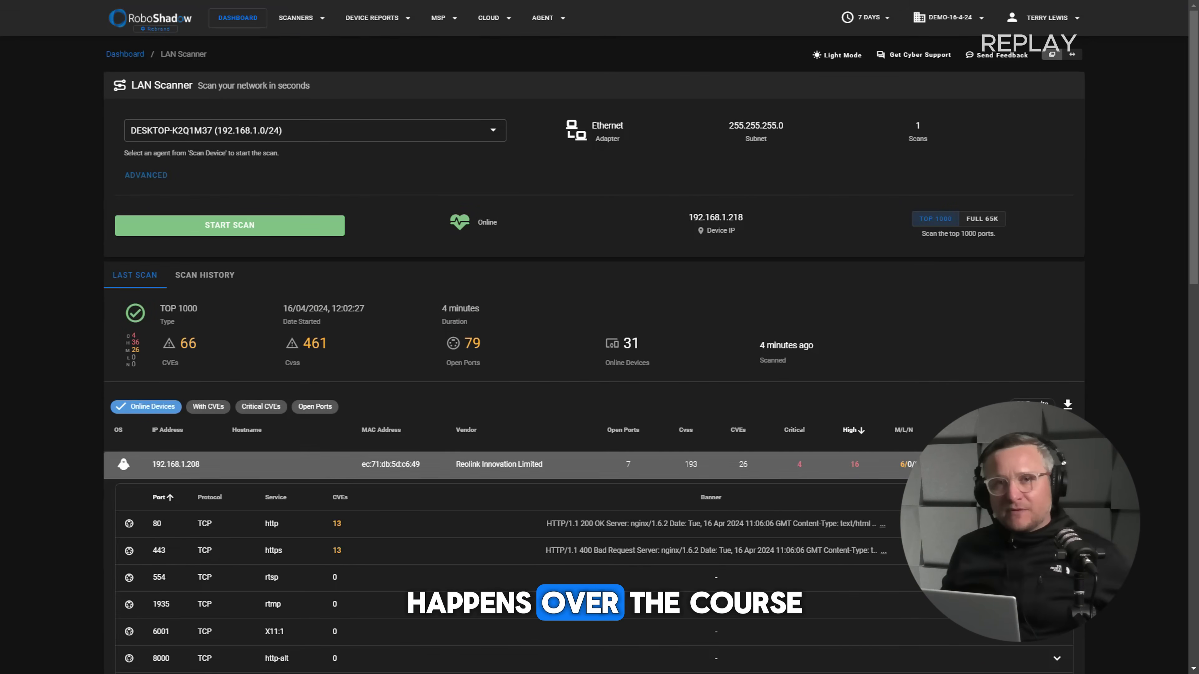
# Back on the dashboard, open the Ultimate Cyber Report and scroll toward its Lan Scanner section
pyautogui.click(265, 22)
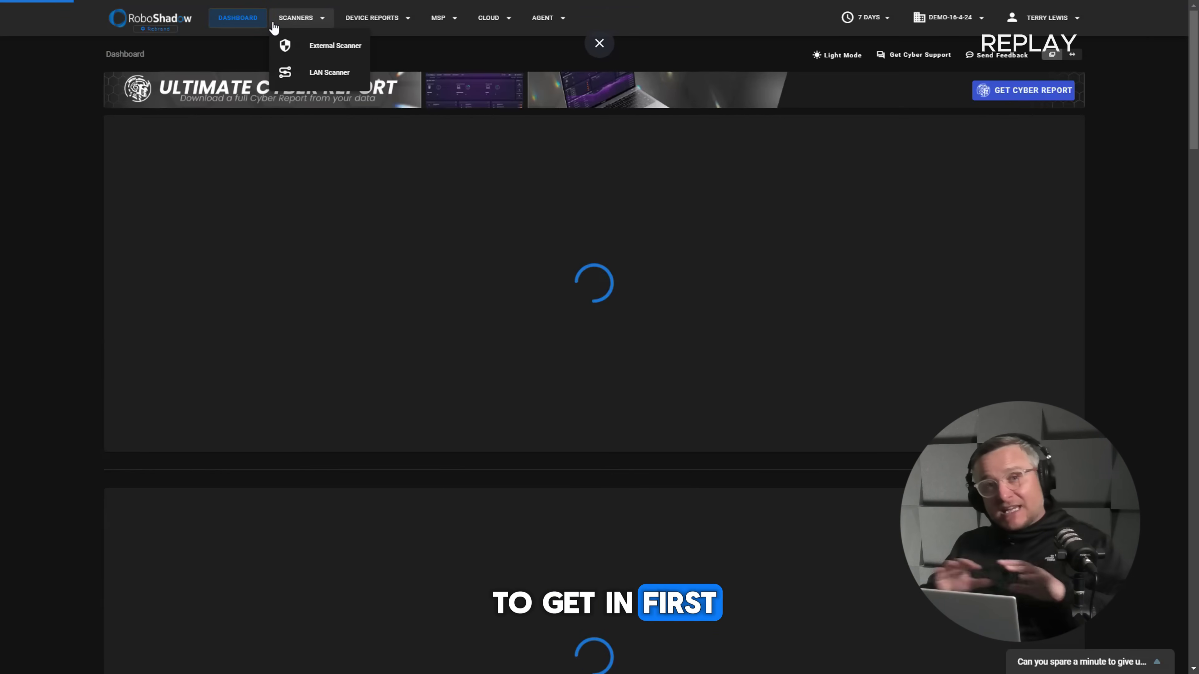
pyautogui.click(1023, 90)
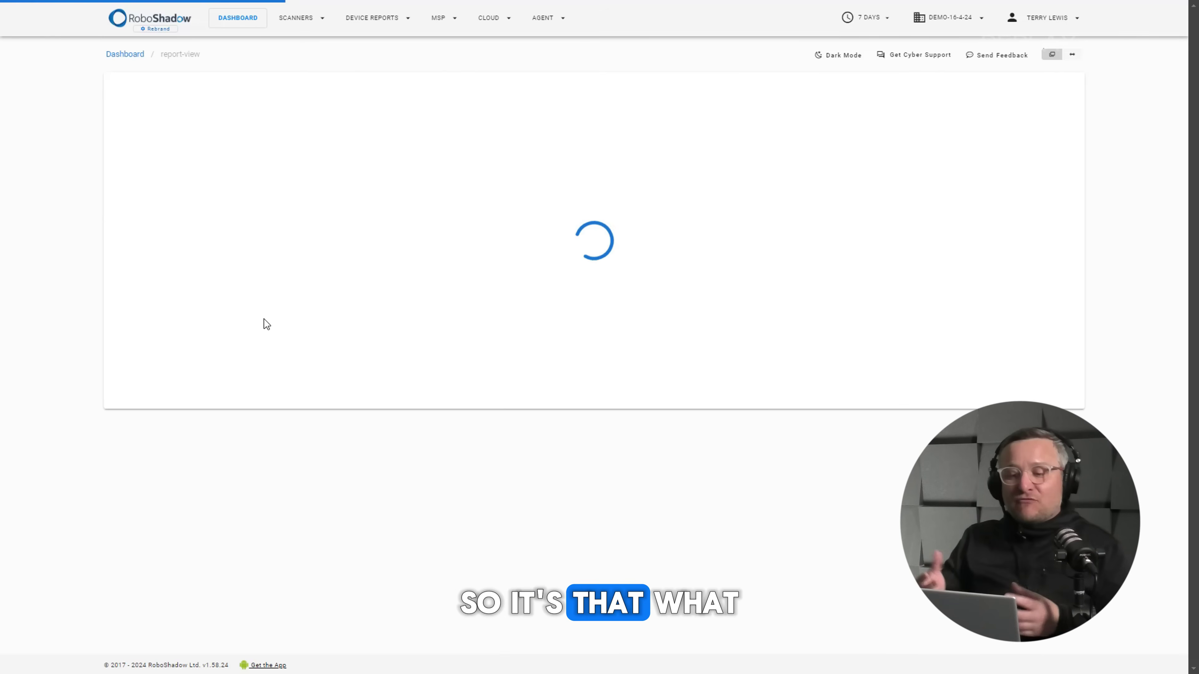
pyautogui.scroll(-20, 318, 142)
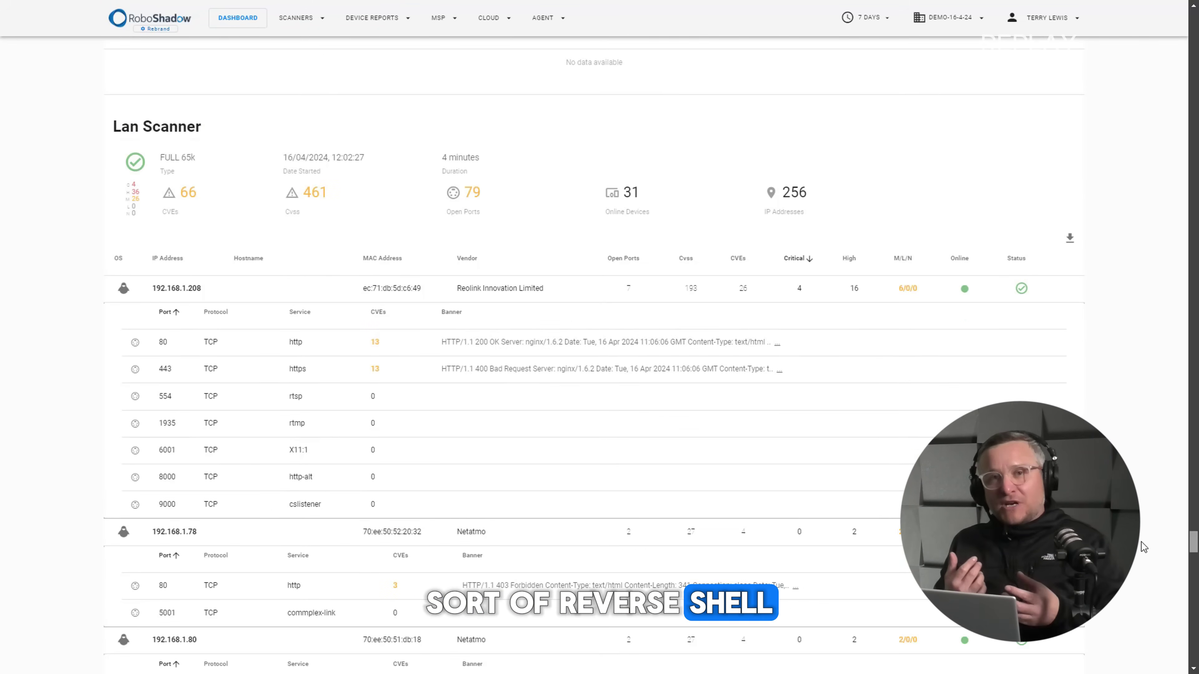
pyautogui.scroll(-15, 611, 345)
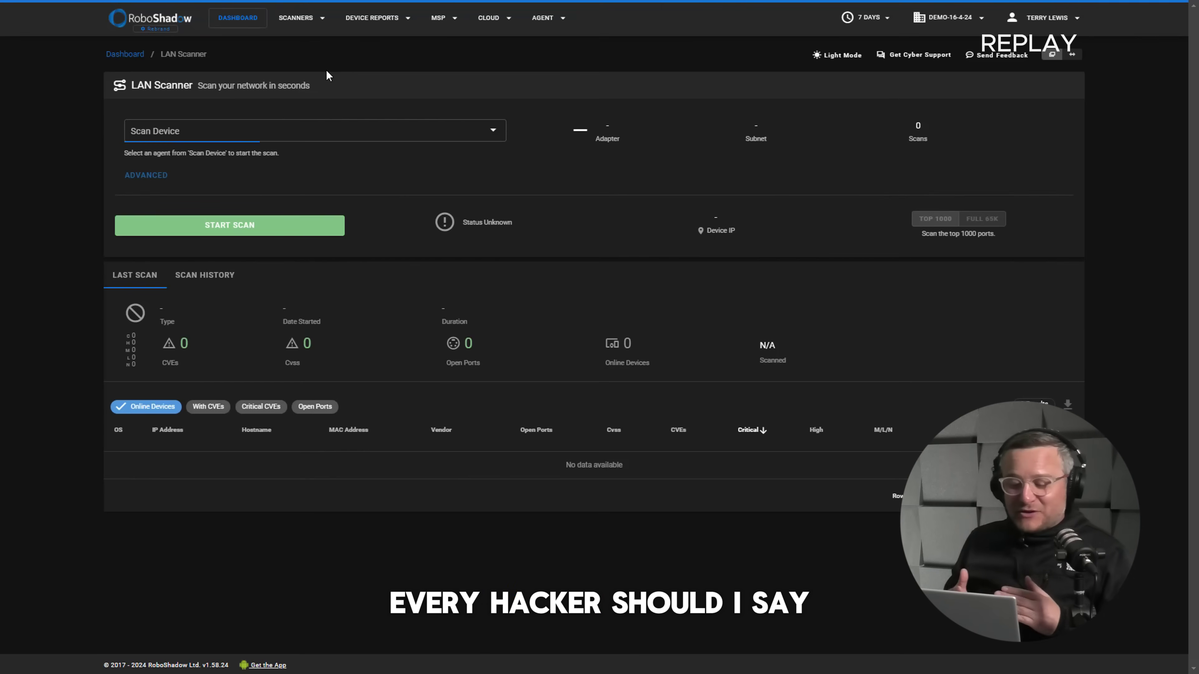
# Start a Top 1000 ports scan with DESKTOP-K2Q1M37 as the scanning agent
pyautogui.click(270, 131)
pyautogui.click(269, 158)
pyautogui.click(237, 229)
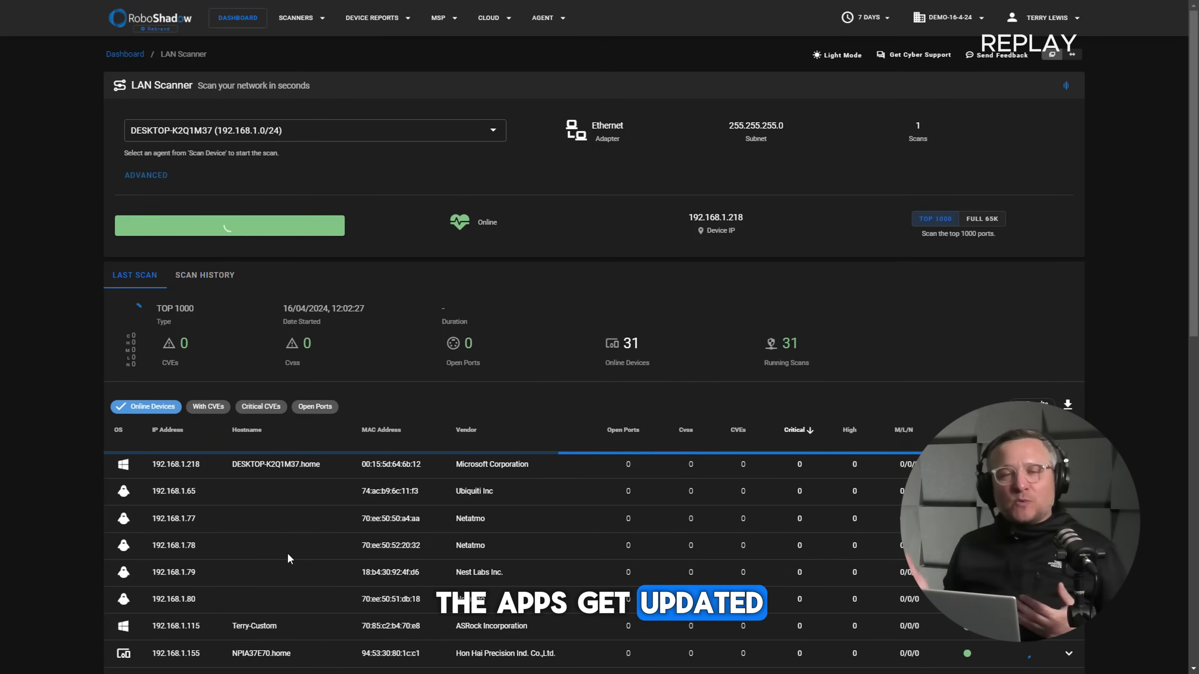
# Show port 80's CVEs on 192.168.1.208 and rank devices by High vulnerabilities
pyautogui.scroll(-10, 289, 558)
pyautogui.scroll(10, 661, 472)
pyautogui.scroll(-3, 1037, 388)
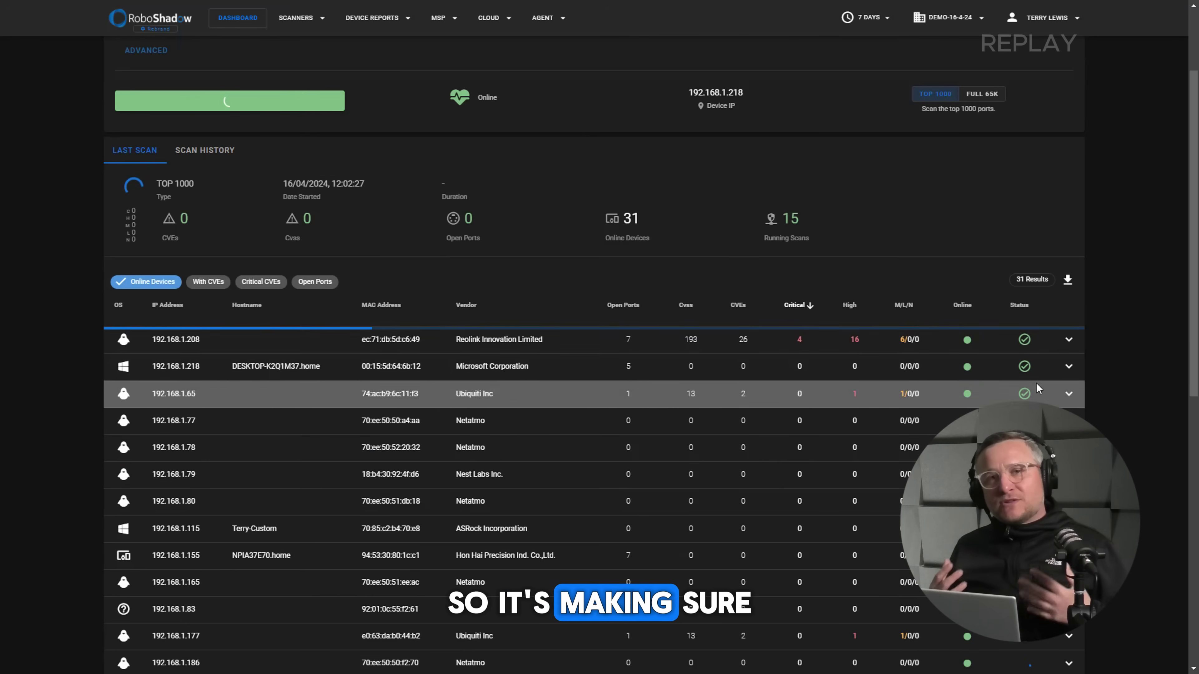
pyautogui.click(1069, 339)
pyautogui.click(1057, 396)
pyautogui.scroll(-4, 566, 377)
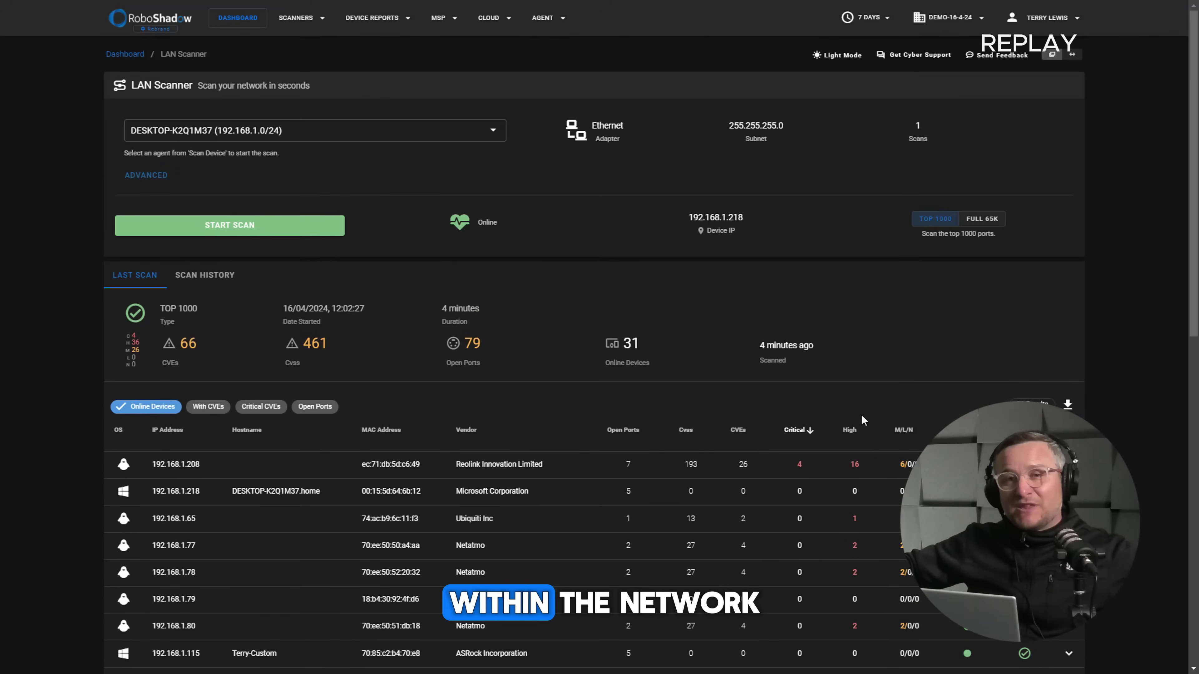
pyautogui.click(849, 429)
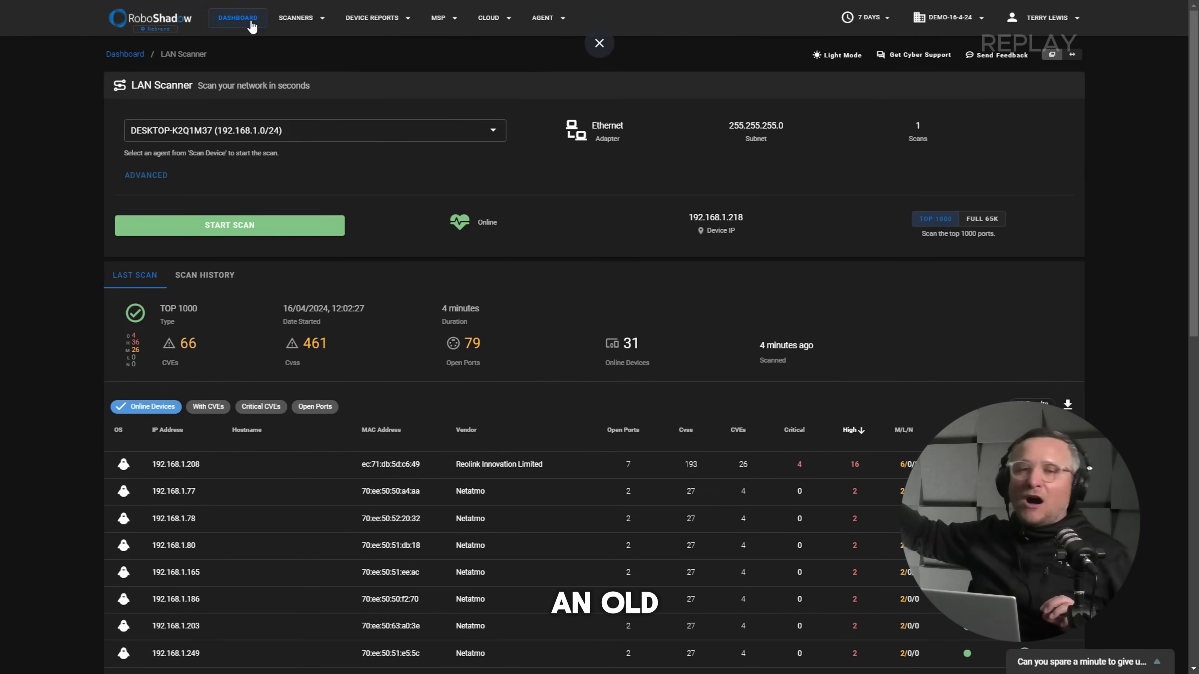
# Return to the dashboard and scroll through the Cyber Report's Wireshark CVE list
pyautogui.click(237, 19)
pyautogui.moveTo(274, 28)
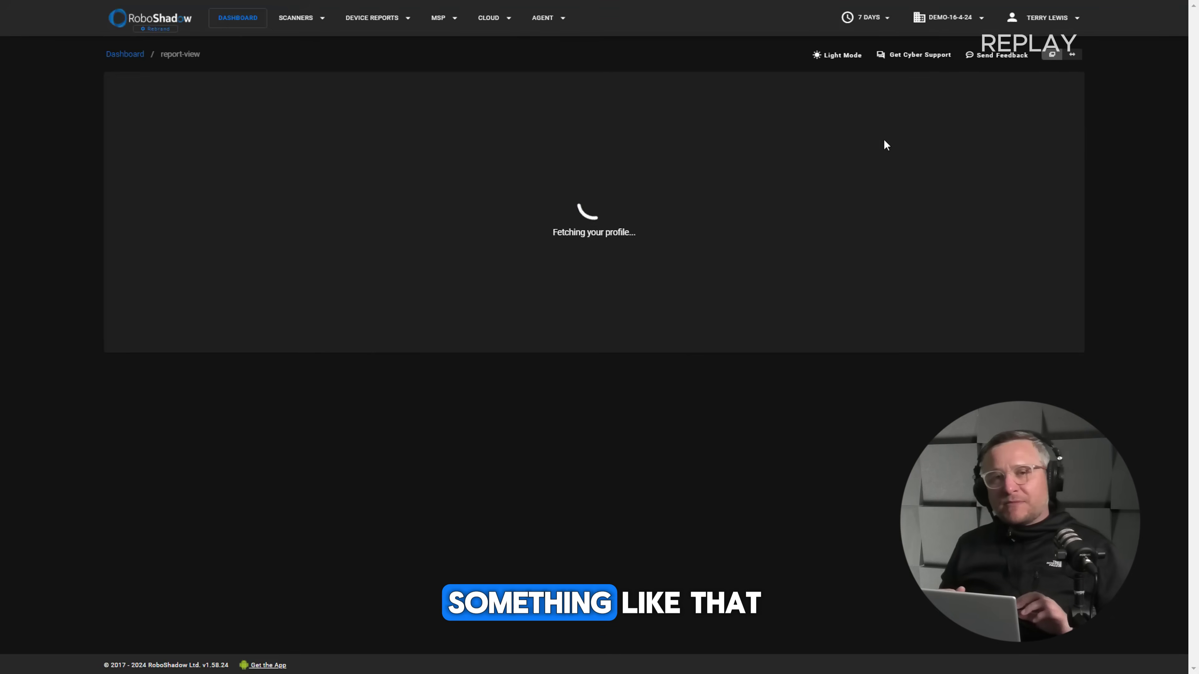
pyautogui.scroll(-20, 661, 340)
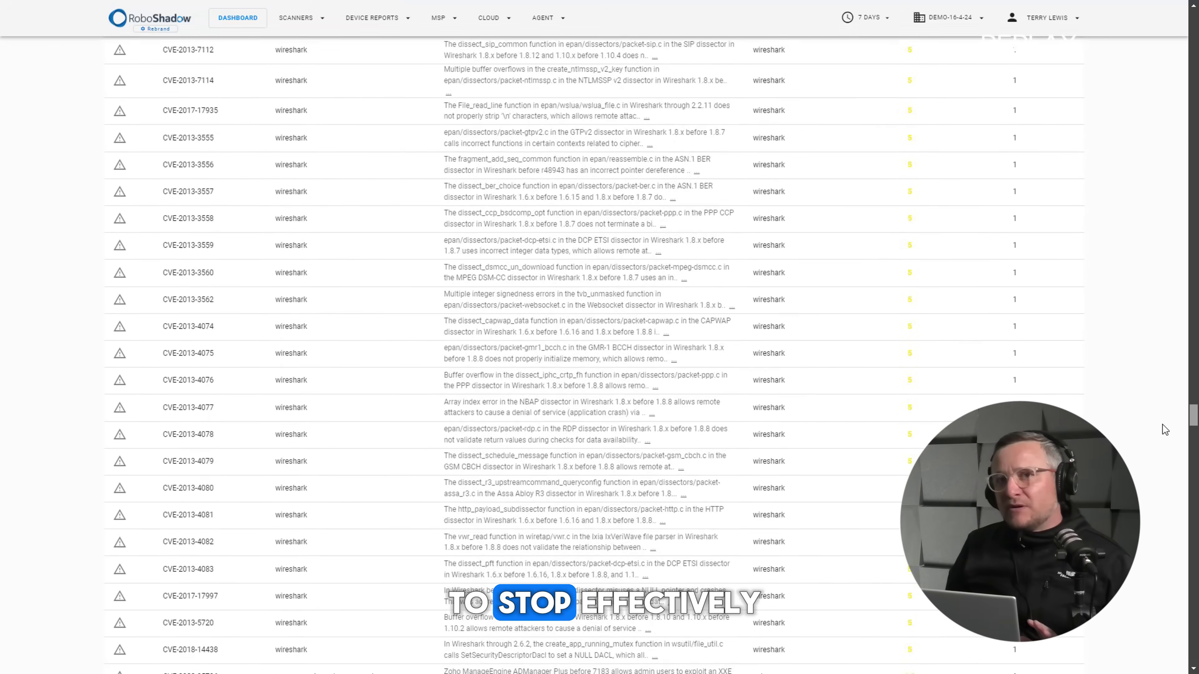
pyautogui.scroll(3, 662, 340)
pyautogui.scroll(-15, 661, 340)
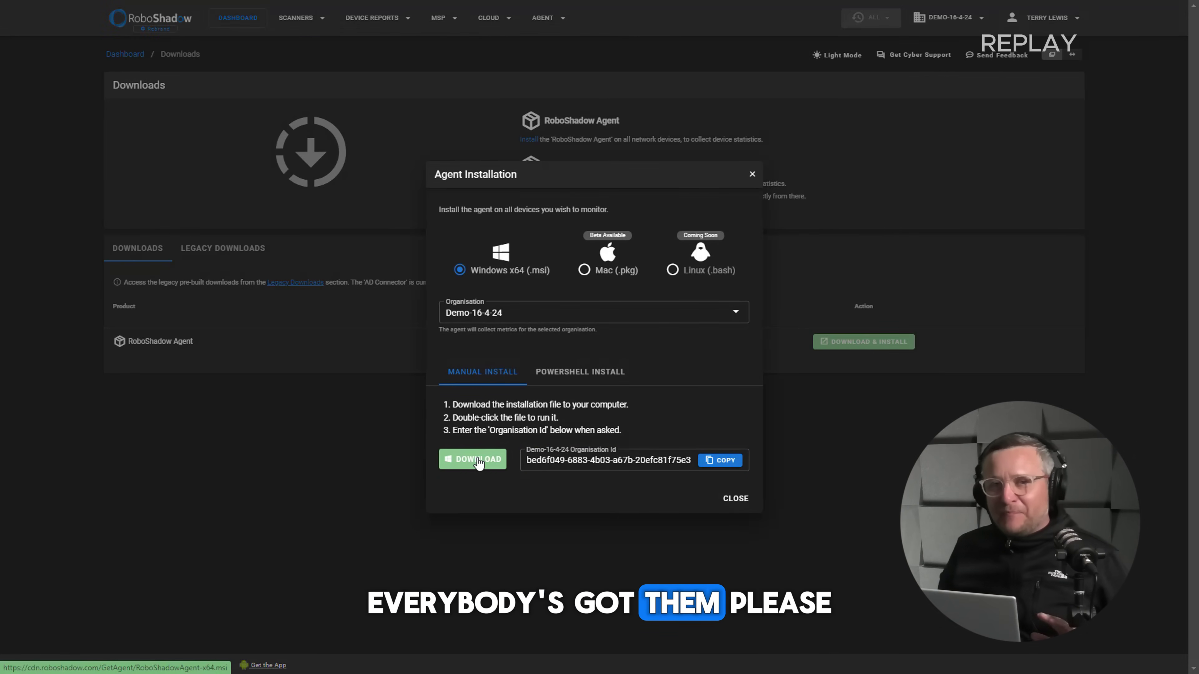
# Download the Windows agent installer, then start a fresh scan from the LAN Scanner page
pyautogui.click(478, 460)
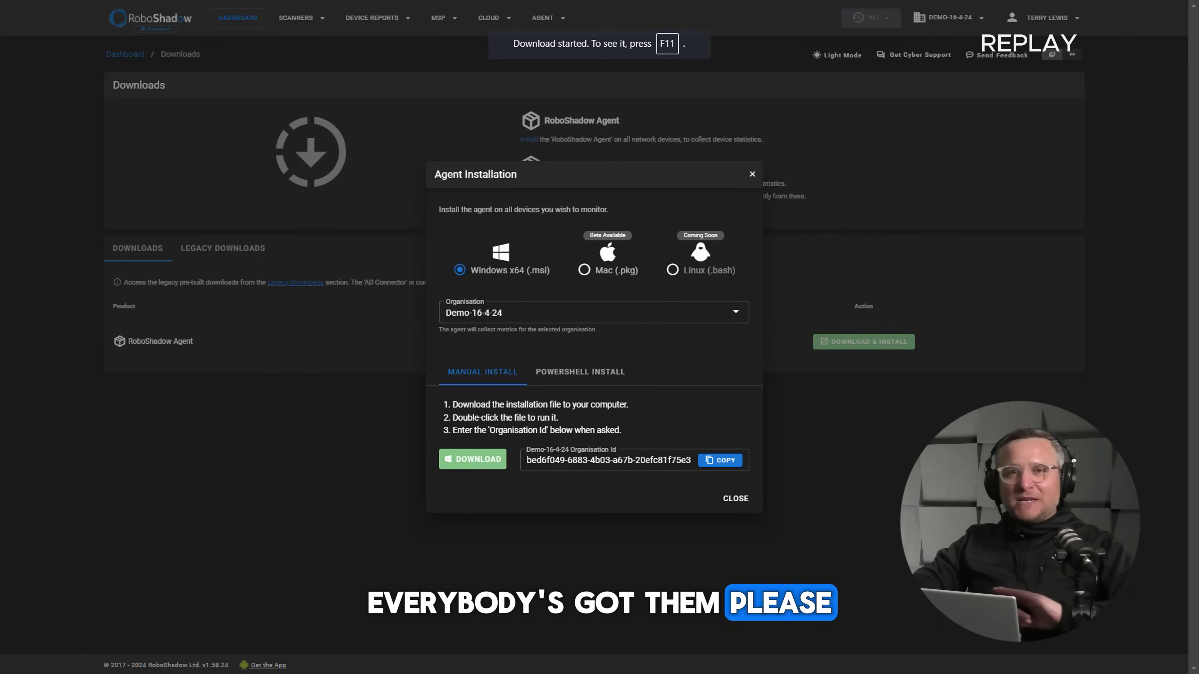
pyautogui.click(735, 498)
pyautogui.click(296, 18)
pyautogui.click(328, 76)
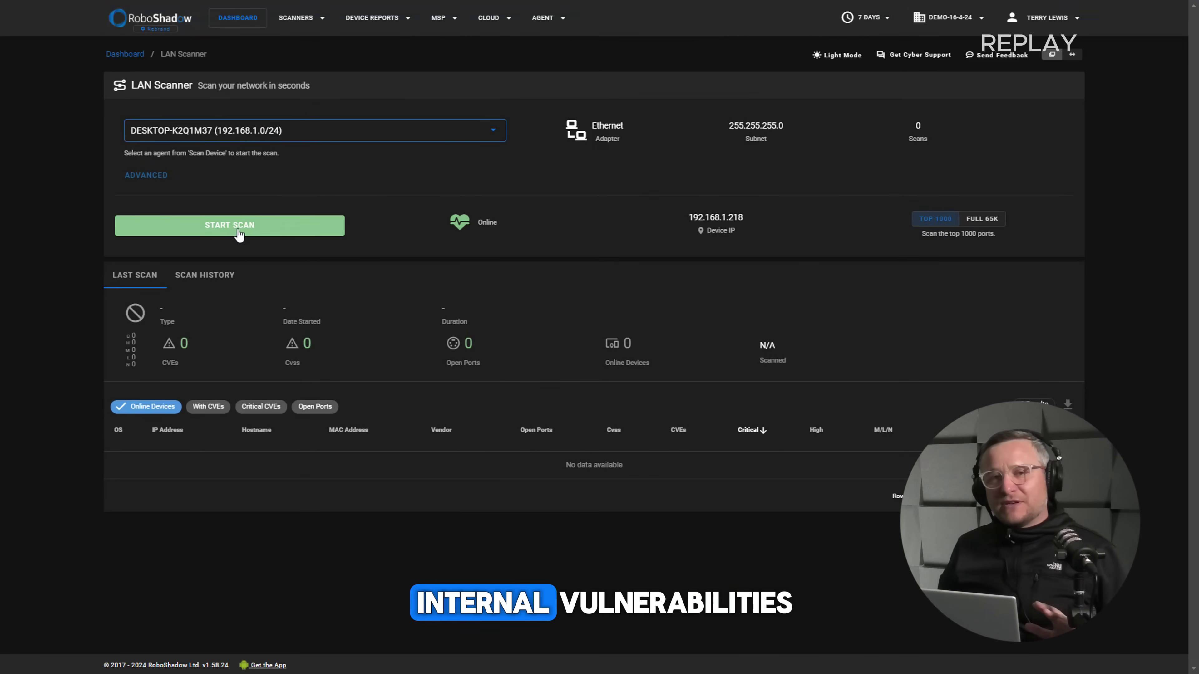
pyautogui.click(239, 232)
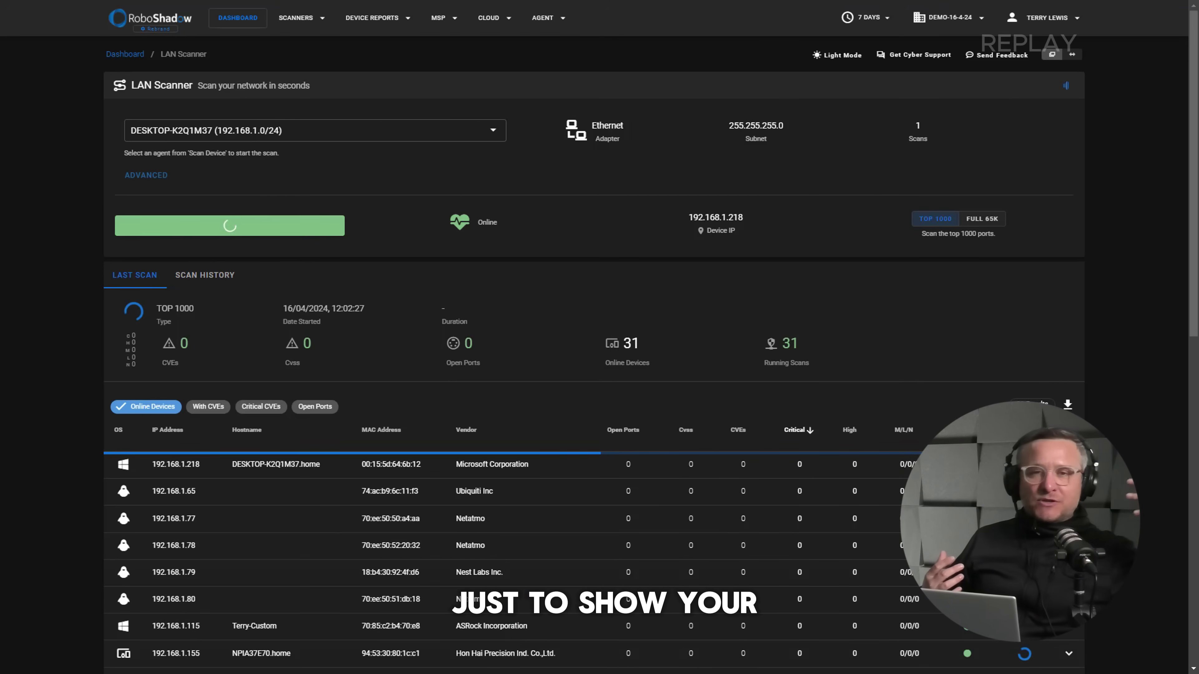
# Expand 192.168.1.208 and review, then collapse, the CVEs found on its port 80
pyautogui.scroll(-12, 714, 324)
pyautogui.scroll(12, 713, 324)
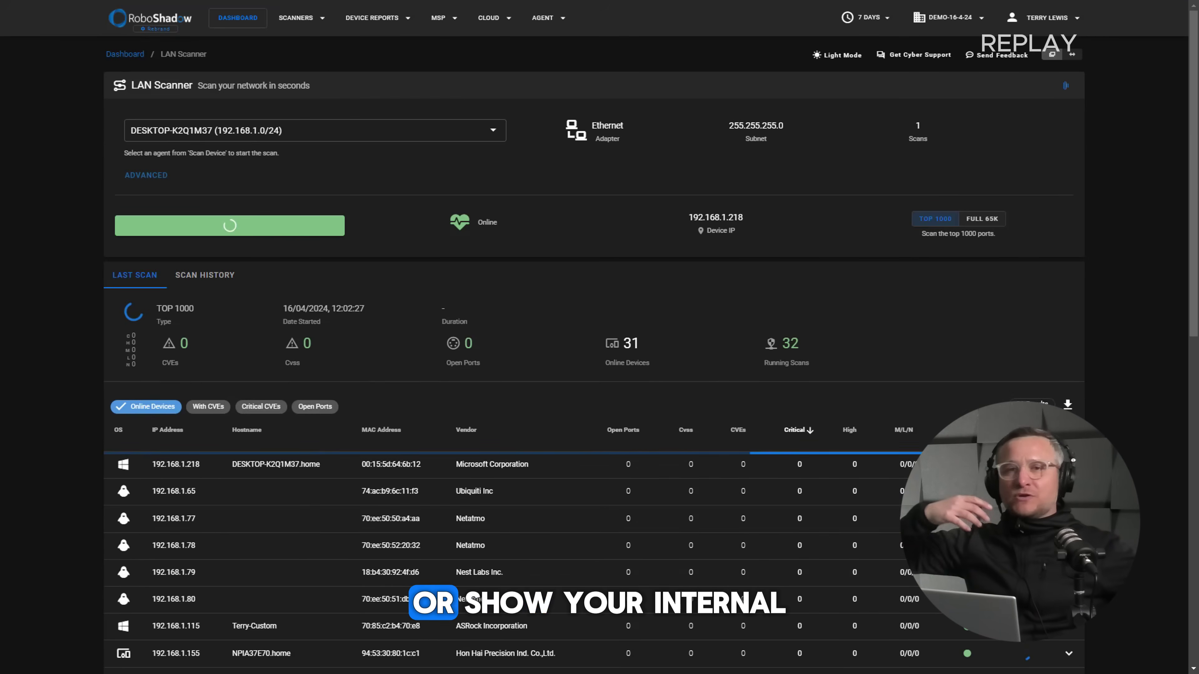
pyautogui.scroll(-2, 714, 324)
pyautogui.click(708, 340)
pyautogui.click(220, 390)
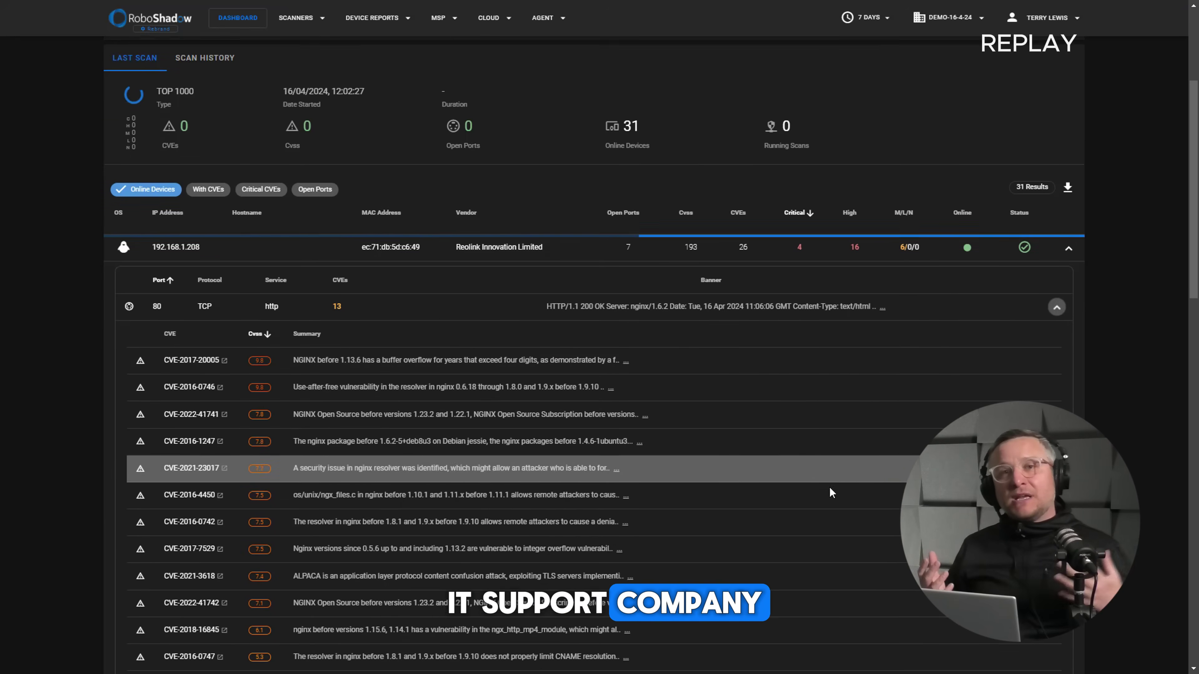
pyautogui.scroll(-3, 220, 369)
pyautogui.click(993, 202)
# Rank the devices by High vulnerabilities, then return to the main dashboard
pyautogui.scroll(10, 599, 330)
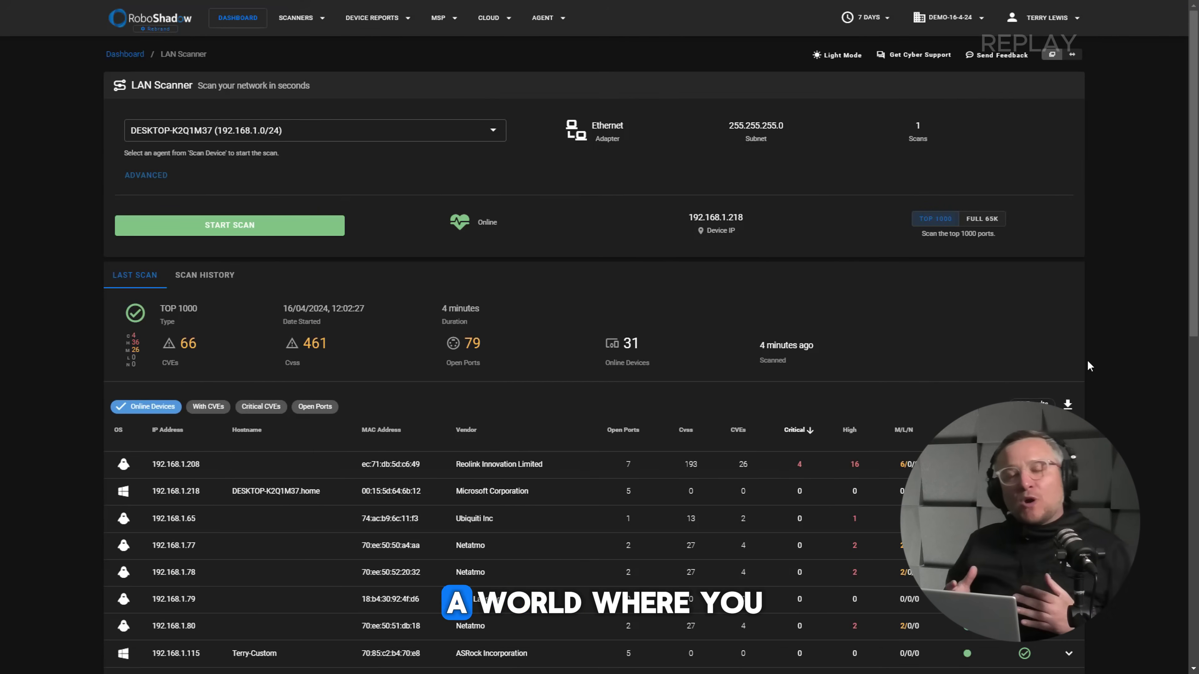
pyautogui.scroll(-5, 807, 414)
pyautogui.scroll(5, 807, 414)
pyautogui.click(856, 431)
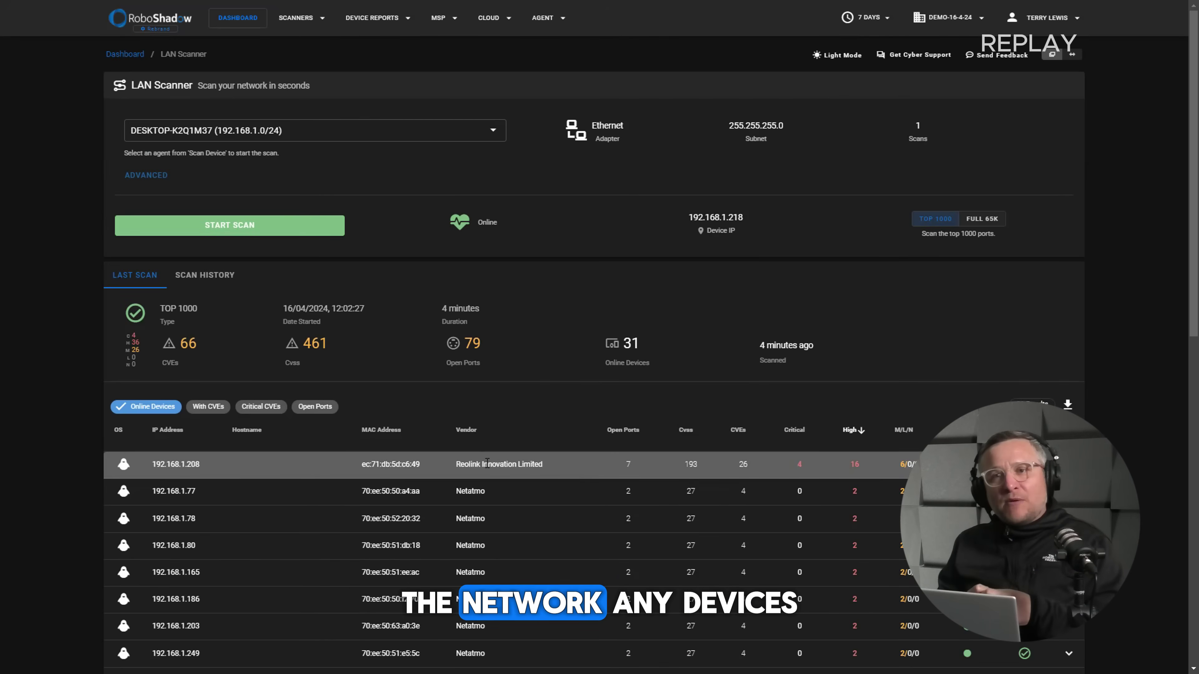
pyautogui.click(241, 19)
# Open the Ultimate Cyber Report and scroll to the Lan Scanner ports, including 192.168.1.242's six
pyautogui.moveTo(274, 29)
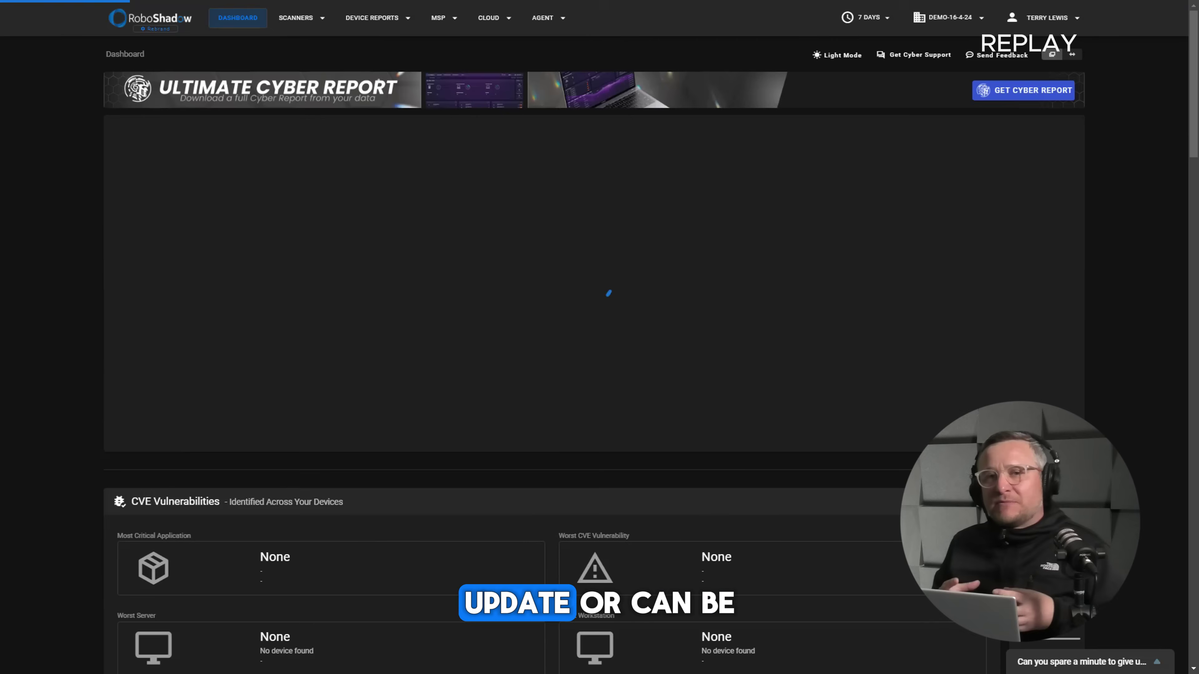
pyautogui.click(1006, 92)
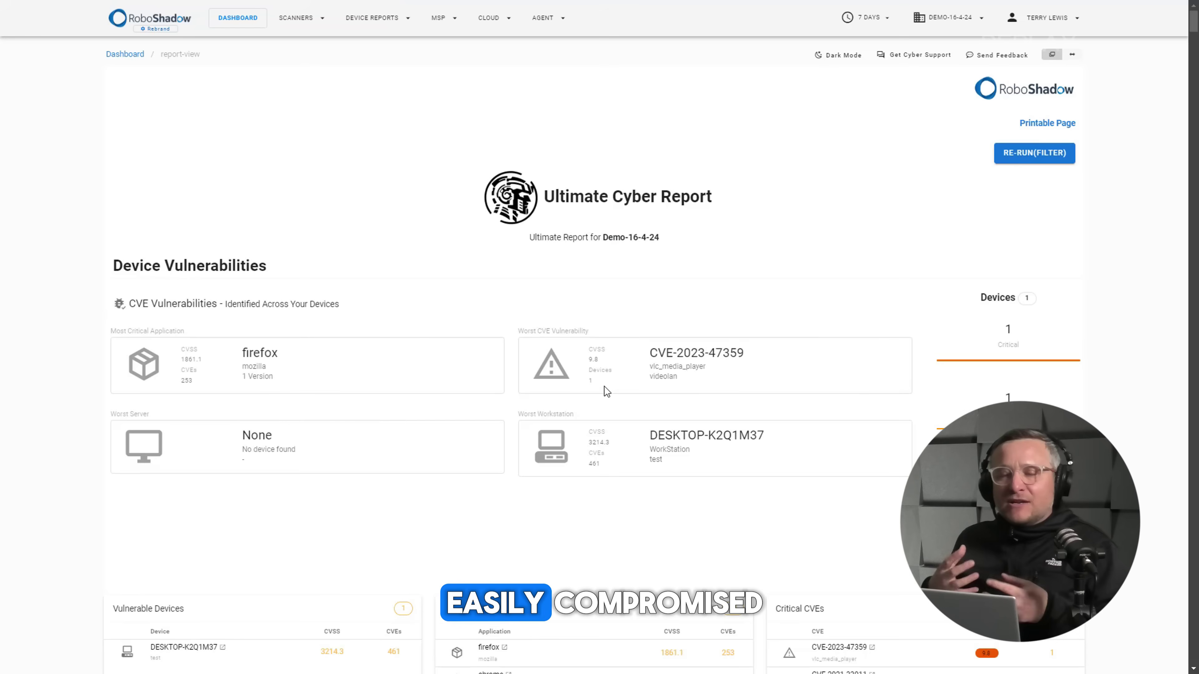
pyautogui.scroll(-20, 661, 339)
pyautogui.scroll(-20, 661, 339)
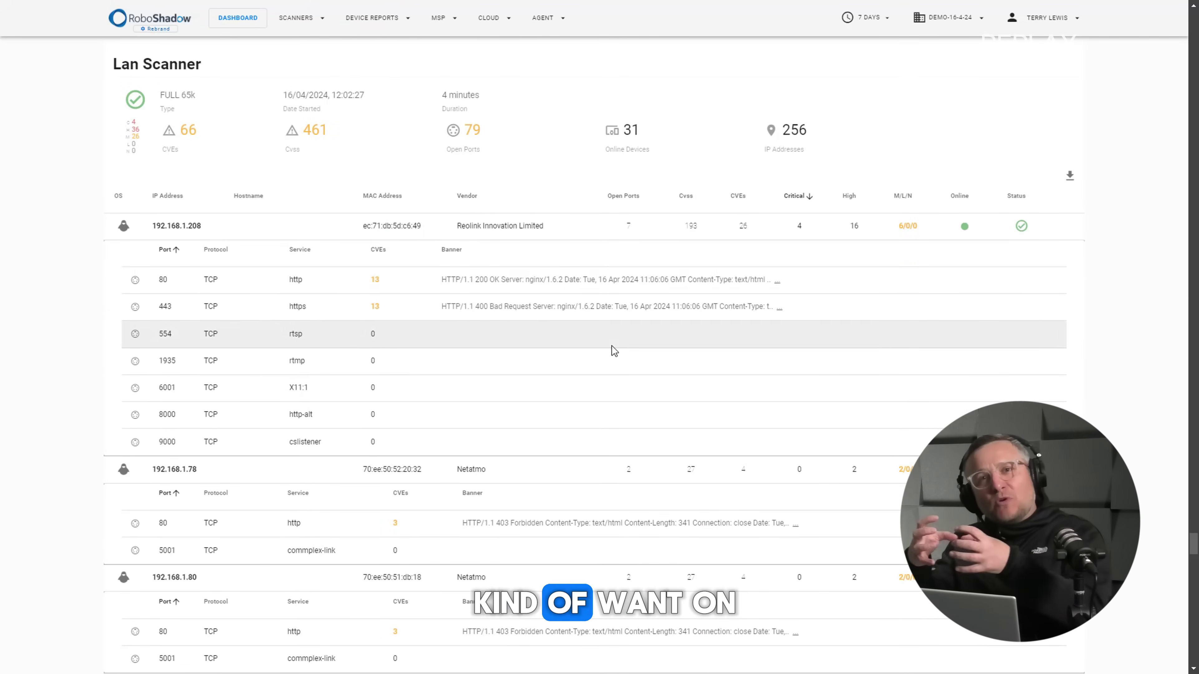
pyautogui.scroll(-15, 479, 383)
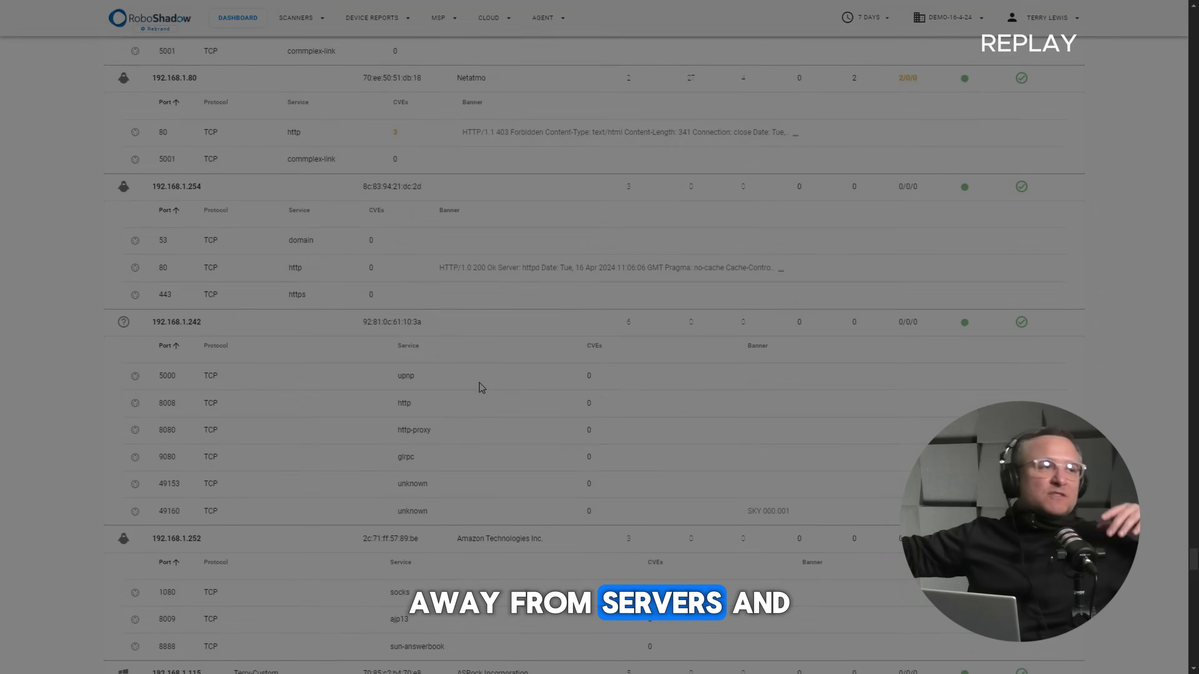